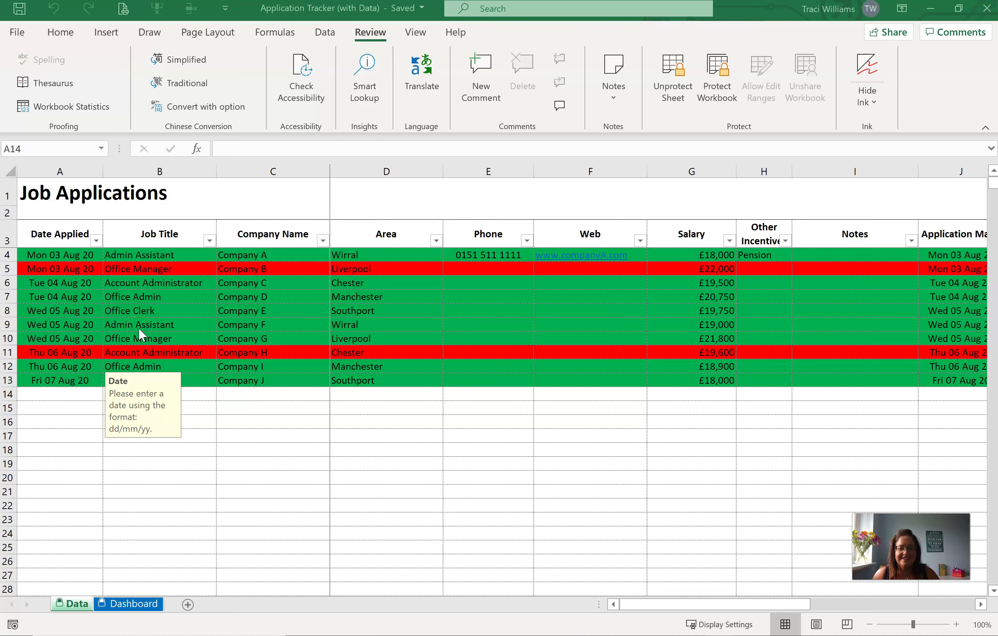
Review the column headers and row 14's input prompts before entering the new application.
click(61, 404)
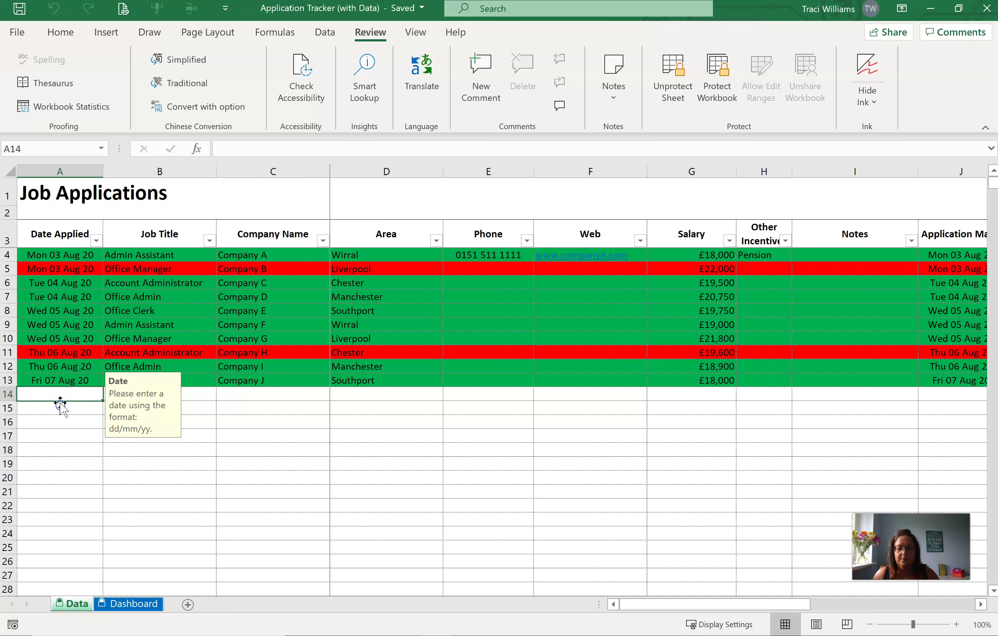
click(63, 235)
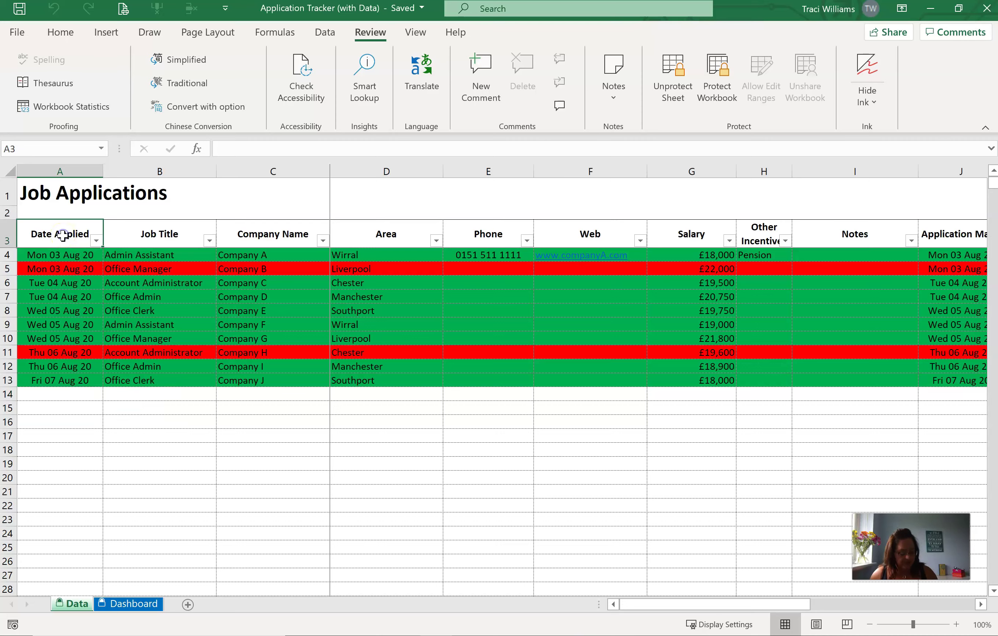
key(Right)
key(Right)
key(Right)
key(Right)
key(Right)
key(Right)
key(Right)
key(Right)
key(Right)
key(Right)
key(Right)
key(Right)
key(Right)
key(Right)
key(Right)
key(Right)
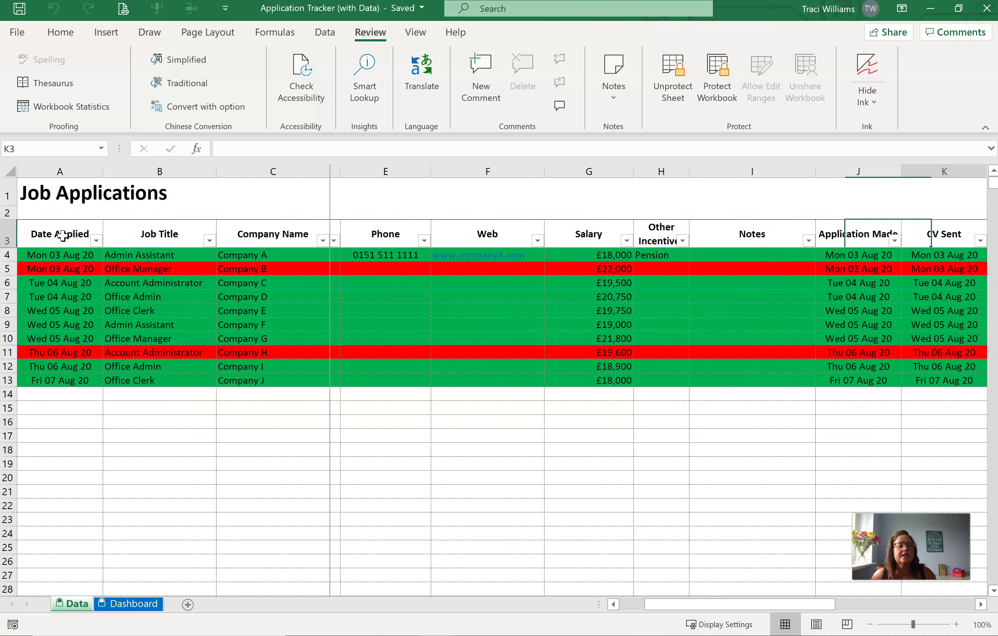
key(Left)
key(Left)
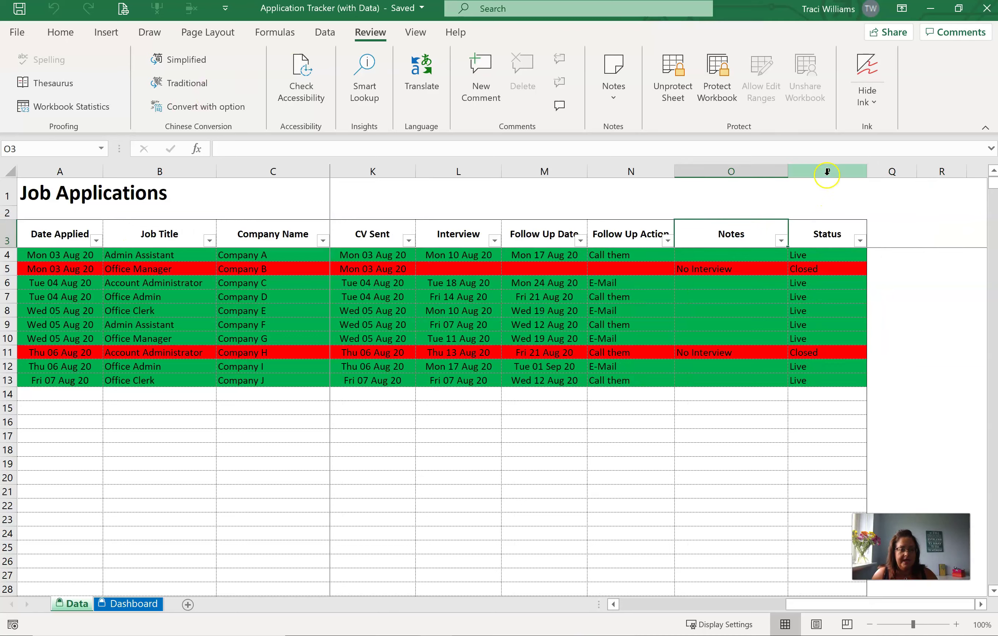
click(57, 394)
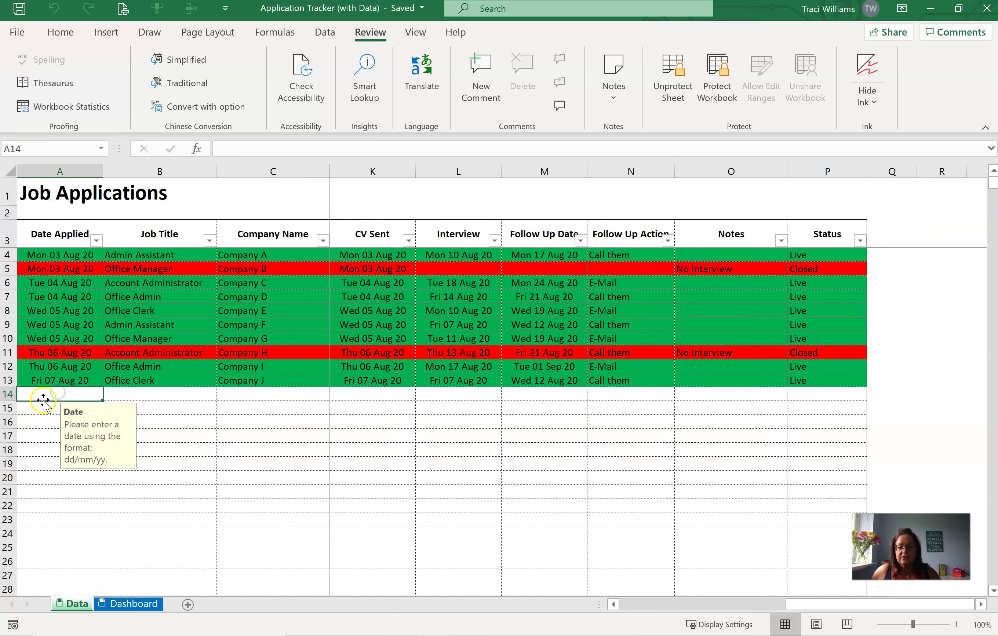
key(Right)
key(Right)
key(Right)
key(Right)
key(Right)
key(Right)
key(Right)
key(Right)
key(Right)
key(Right)
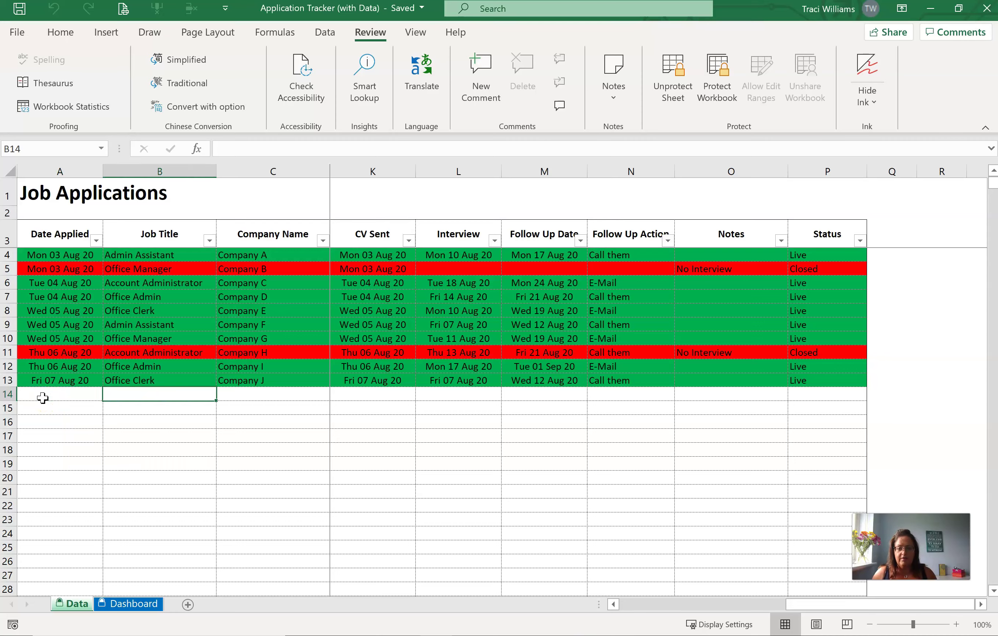
key(Left)
key(Left)
key(Left)
key(Left)
key(Left)
key(Left)
key(Left)
key(Left)
key(Left)
key(Left)
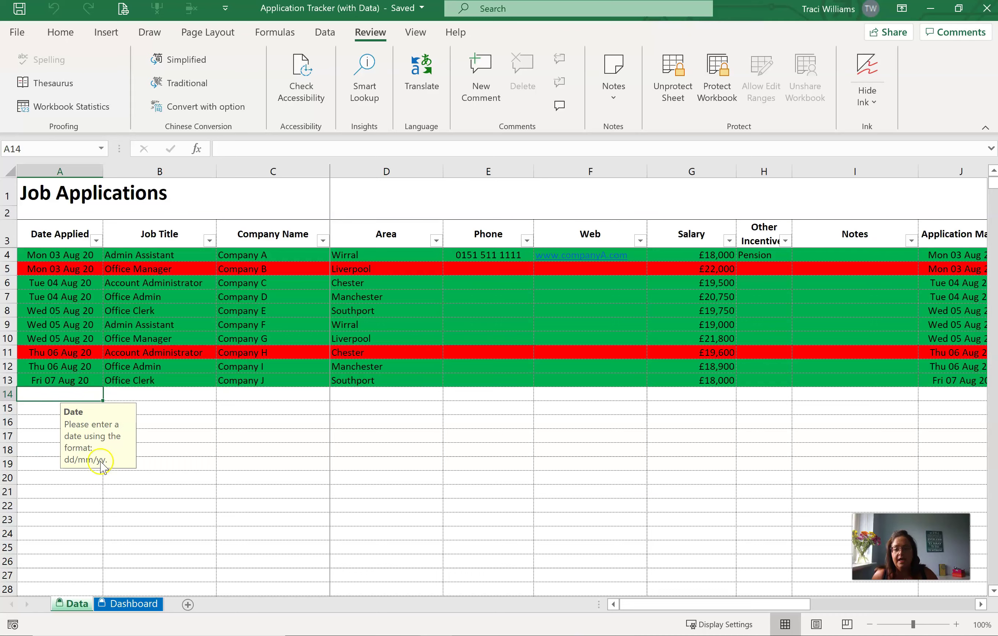
key(Down)
key(Down)
key(Down)
key(Down)
key(Down)
key(Down)
key(Down)
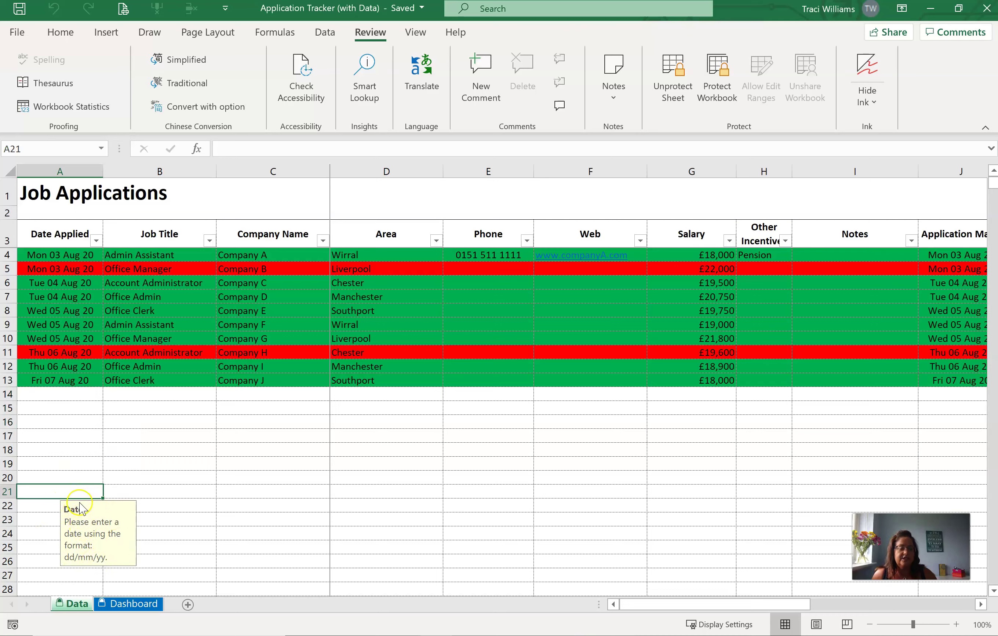
click(132, 397)
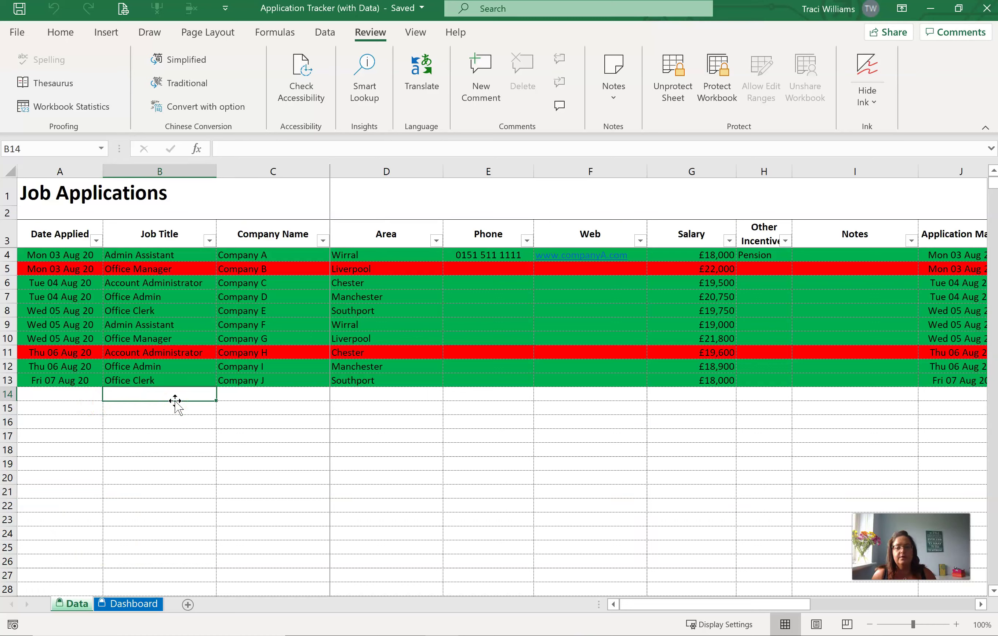
key(Left)
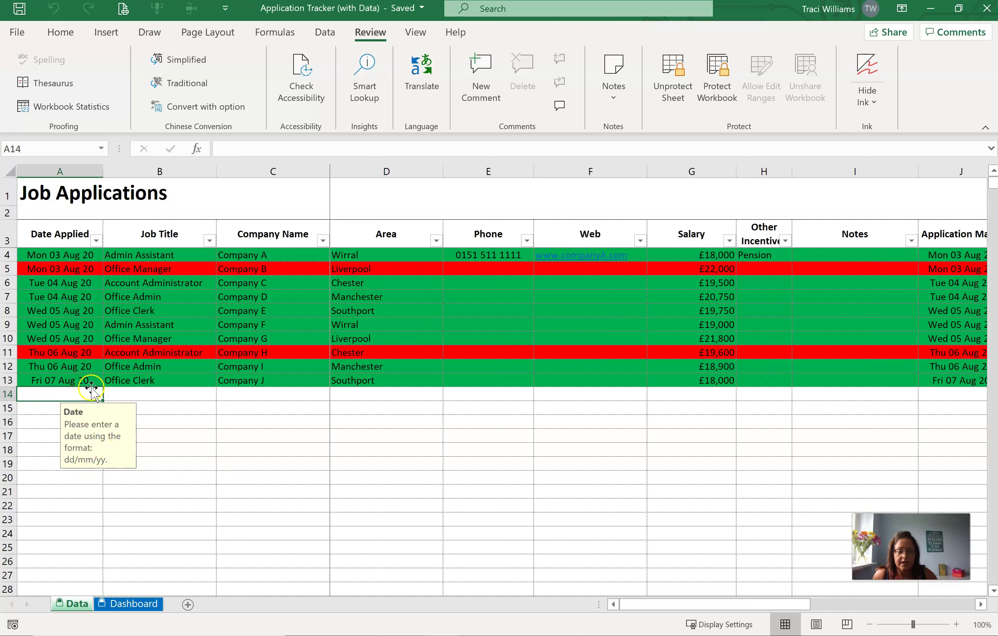
Enter 14/08/20 as the application date in A14.
key(F2)
text(14/)
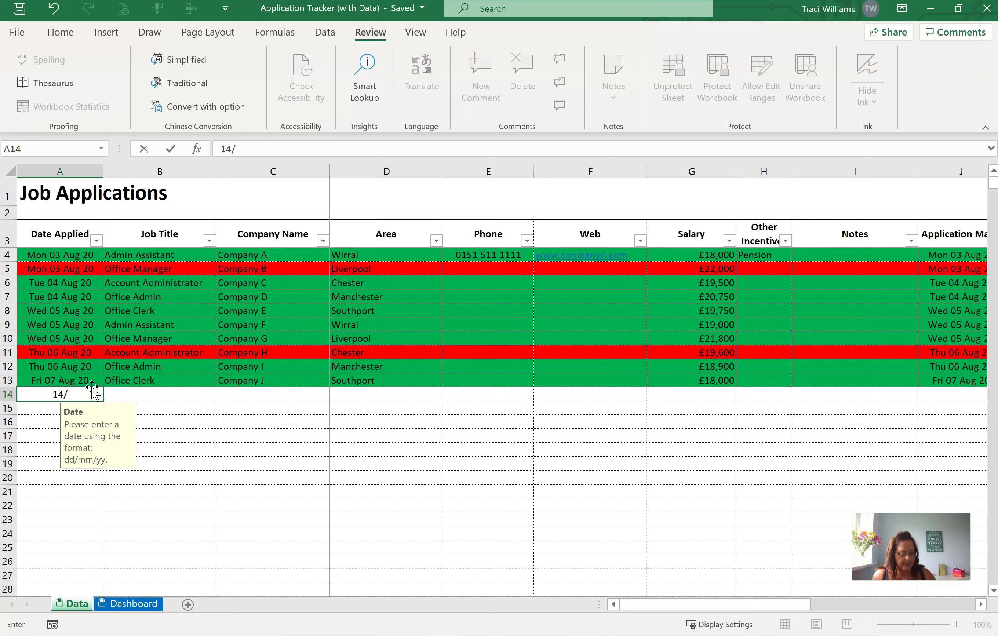
text(08/20)
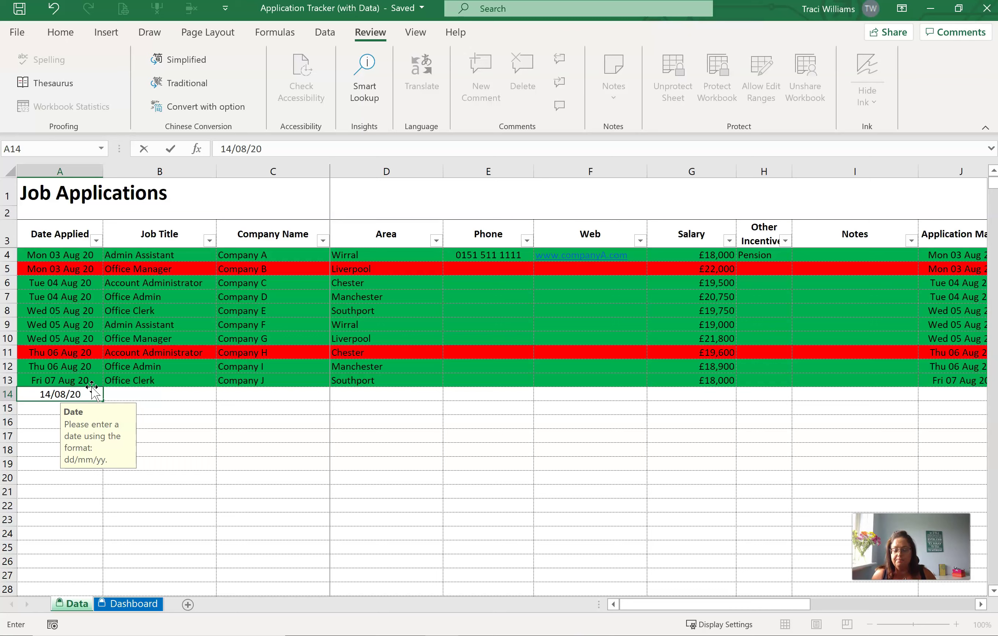
key(Return)
click(94, 392)
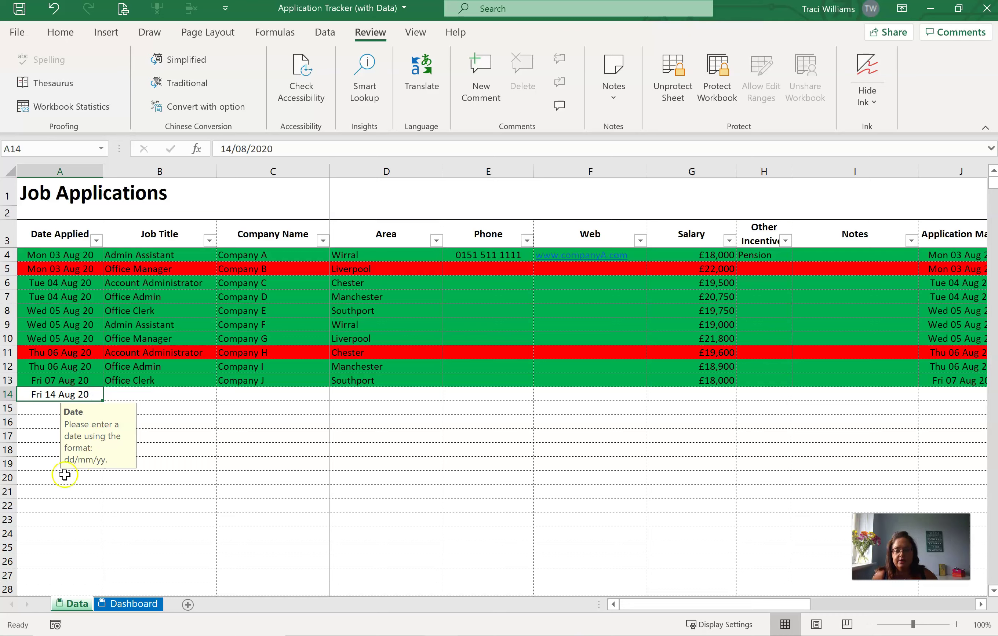
Fill in Admin Assistant as the job title and Company K as the company in row 14.
click(187, 393)
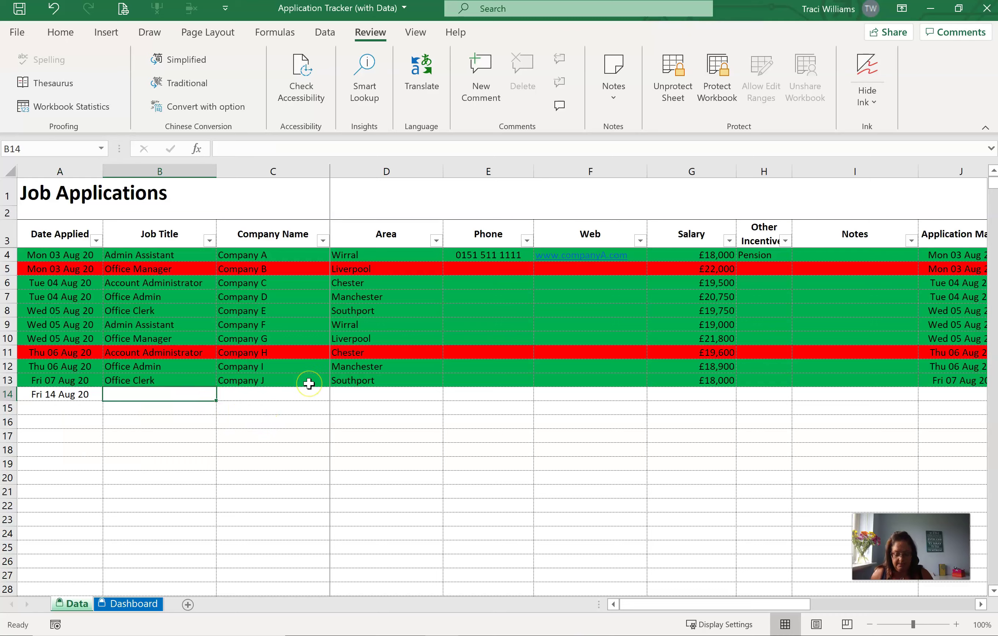
text(Admin Assistant)
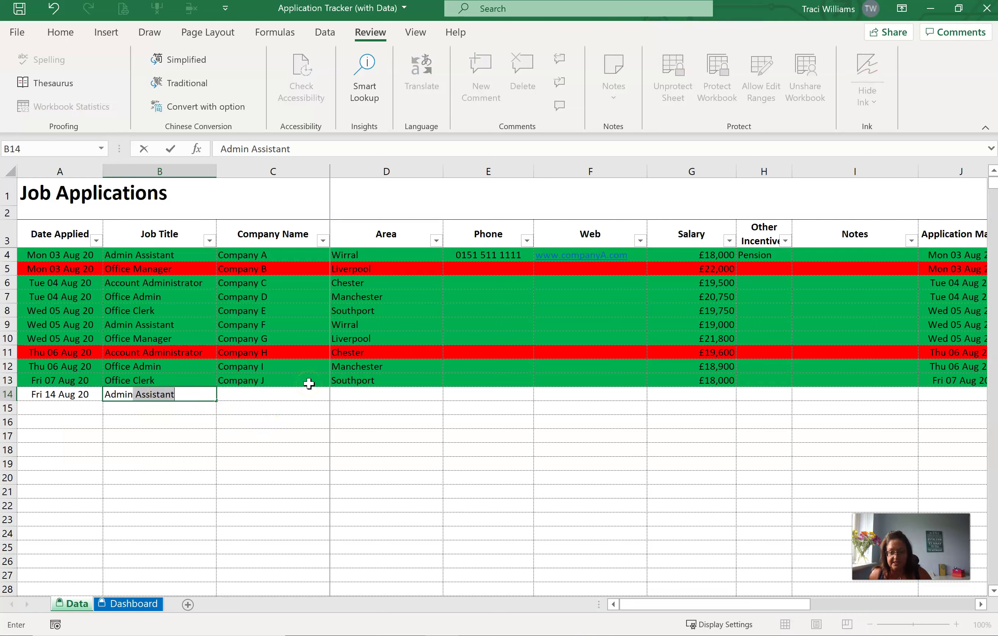
key(ctrl+Return)
key(Tab)
text(Comp)
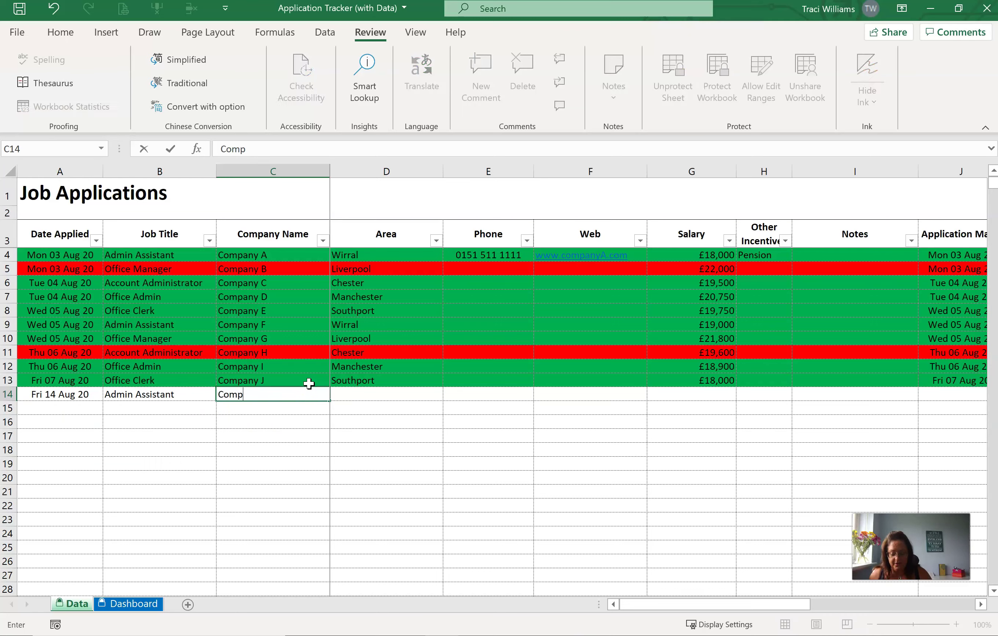
text(any K)
key(ctrl+Return)
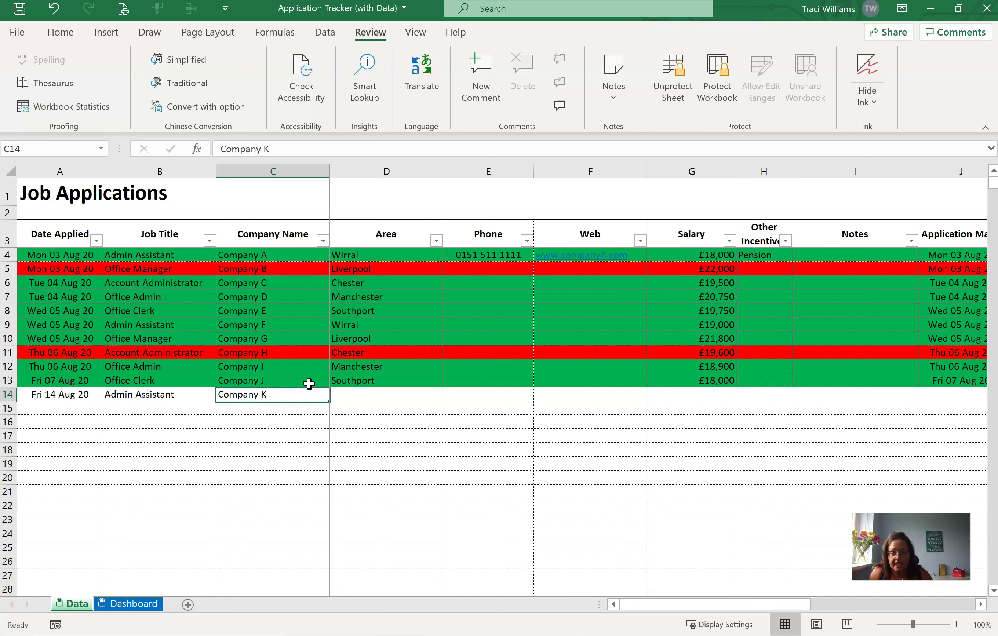
key(Tab)
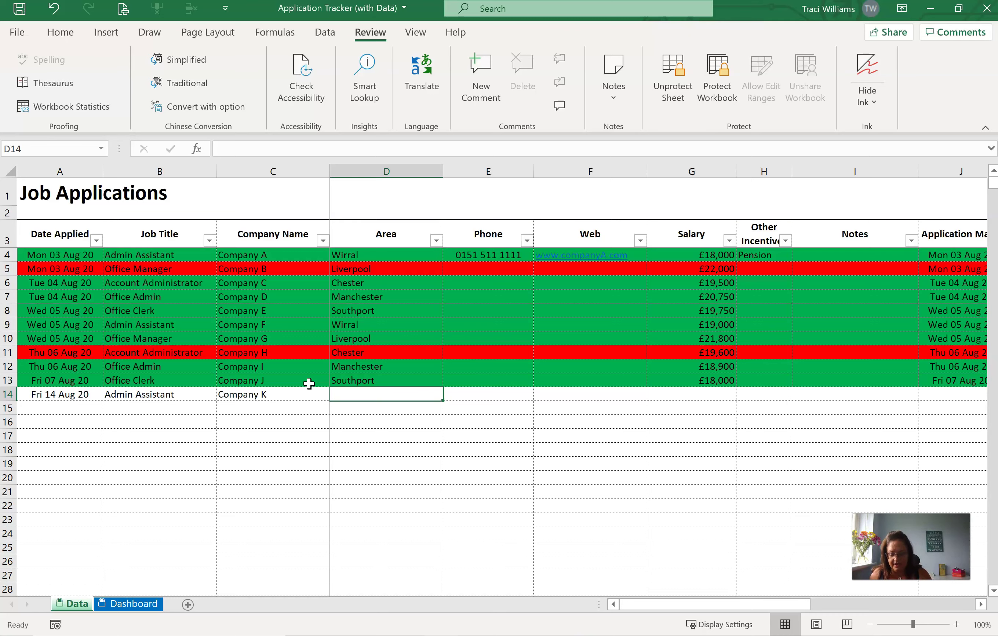
Enter Wirral as the area and a £20,000 salary for Company K.
text(Wirral)
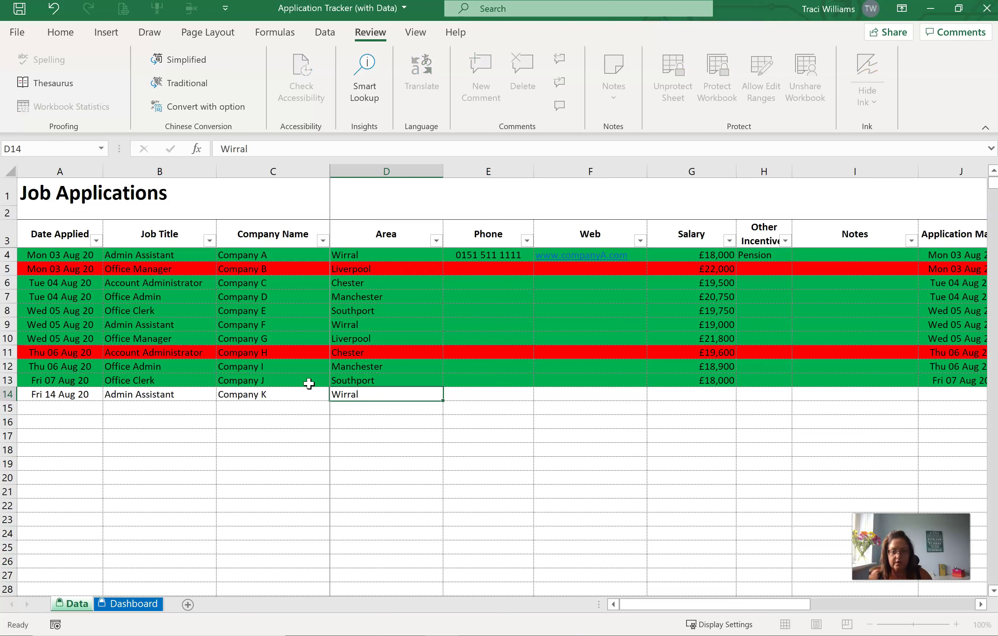
key(Tab)
key(Tab)
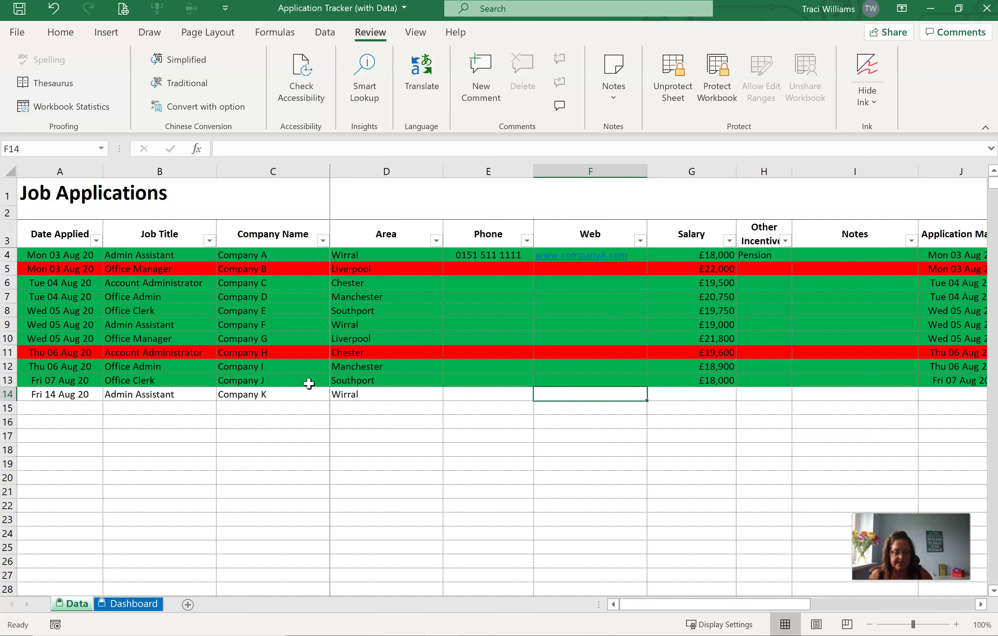
key(Tab)
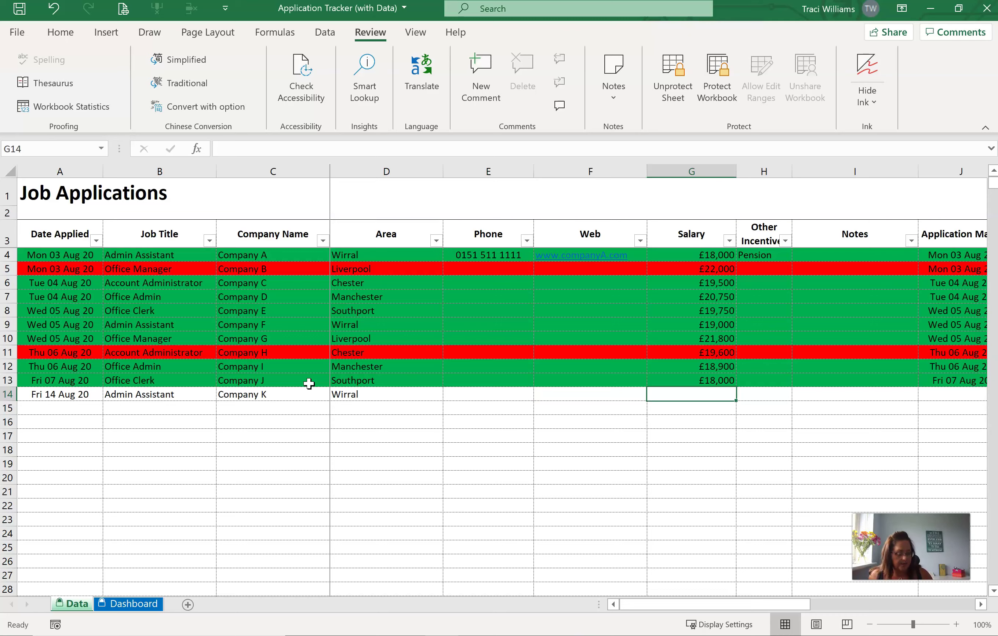
text(20000)
key(ctrl+Return)
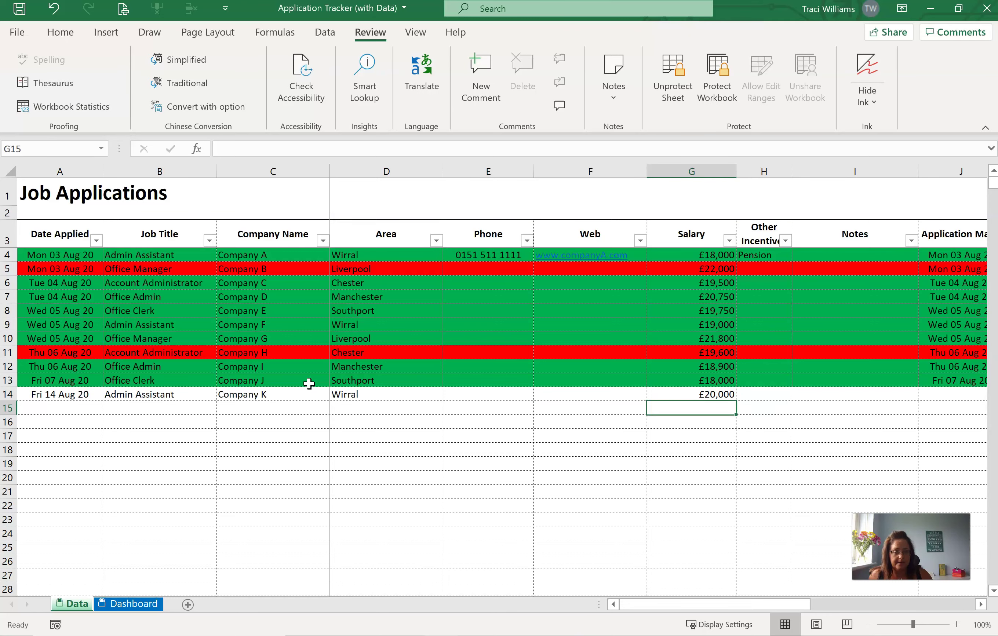
key(Tab)
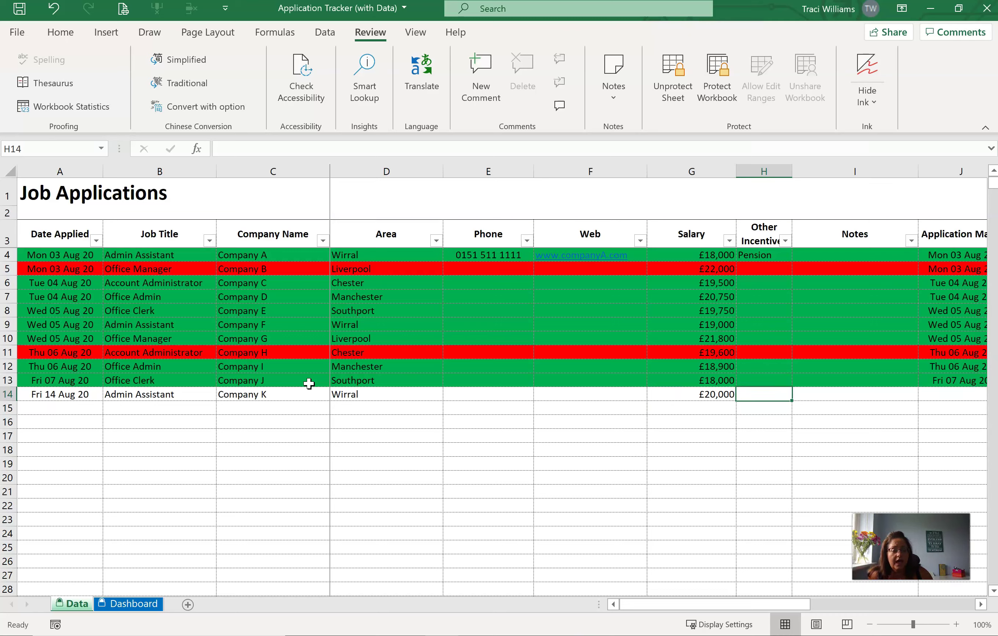
key(Tab)
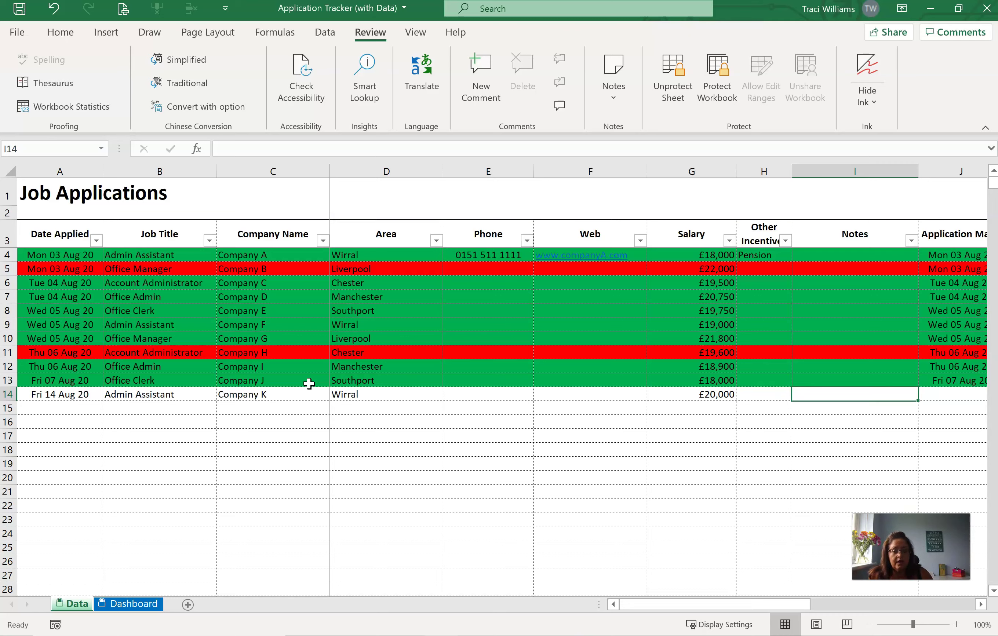
Record 14/8/20 as Company K's Application Made date in J14.
key(Tab)
key(Tab)
key(Tab)
key(Tab)
key(Tab)
key(Tab)
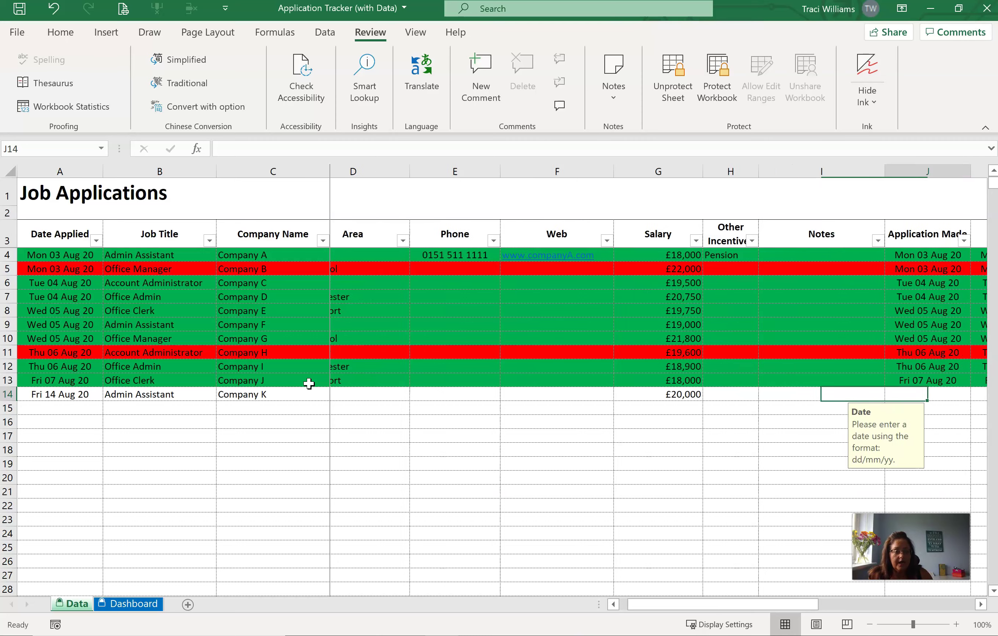
key(shift+Tab)
key(shift+Tab)
key(shift+Tab)
key(shift+Tab)
key(shift+Tab)
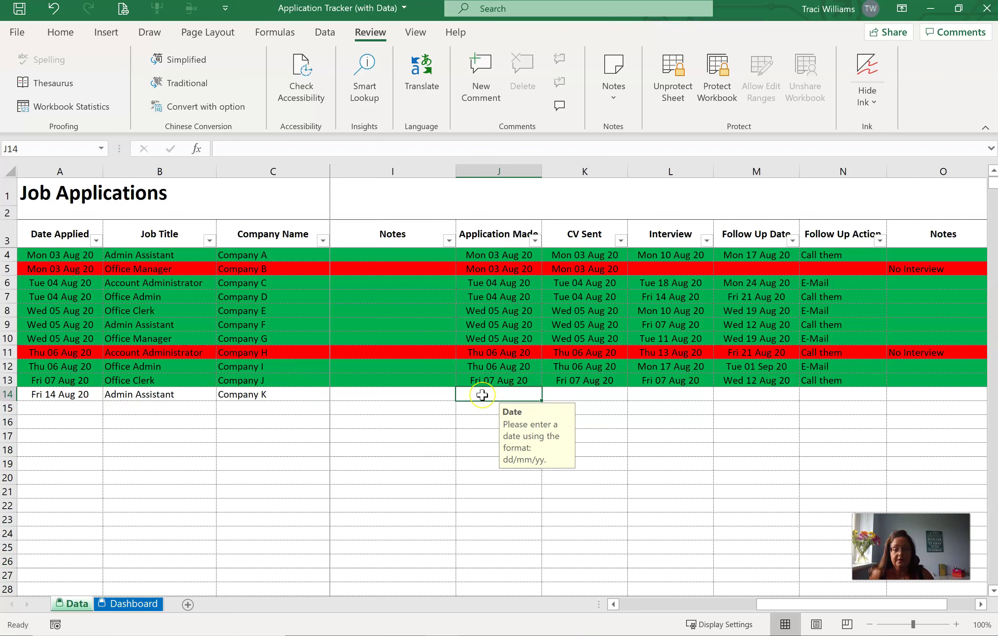
text(14/8/20)
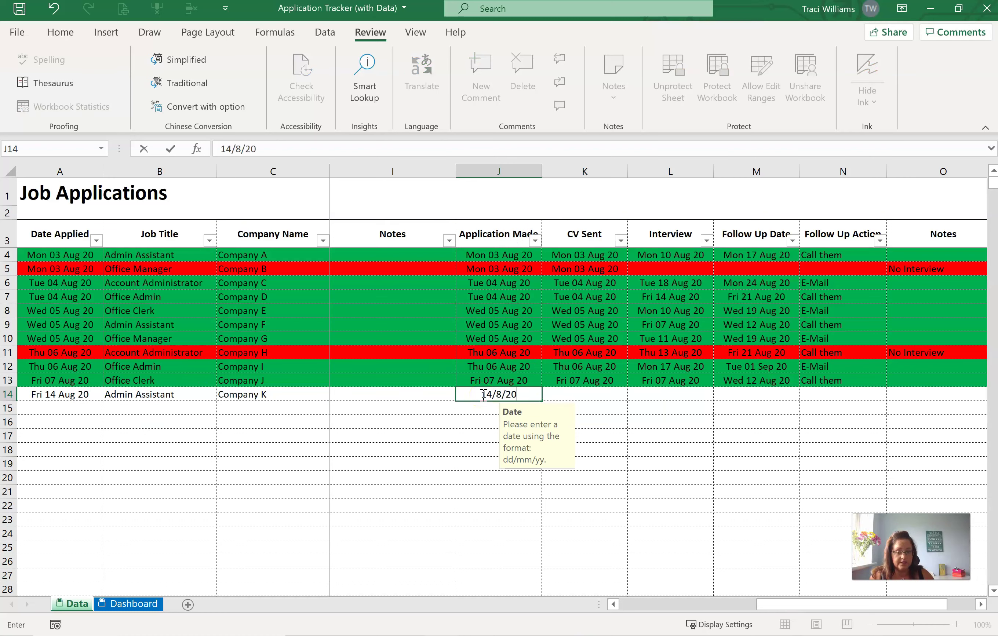
key(Return)
key(Tab)
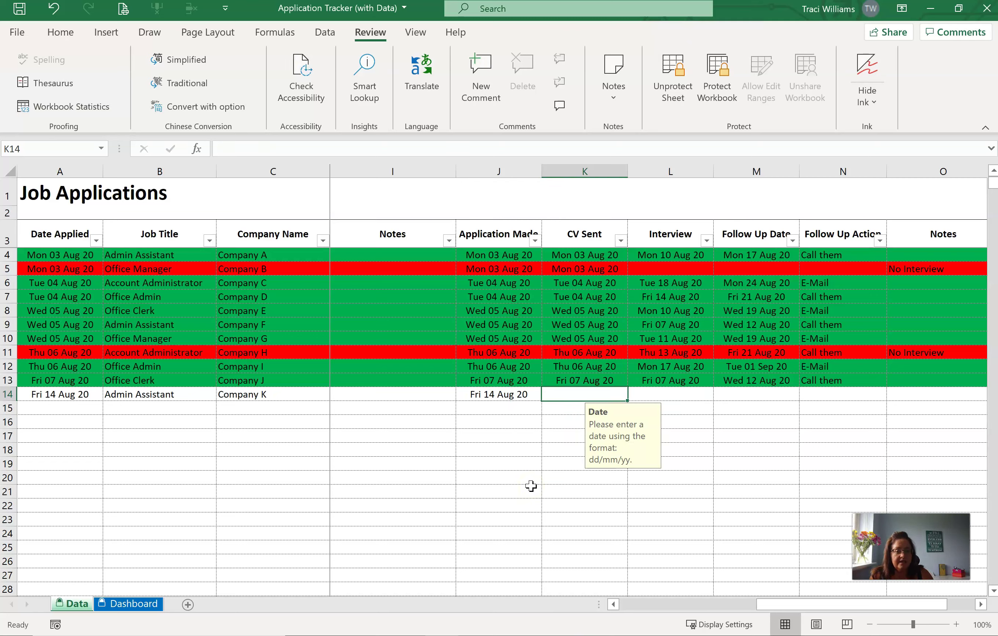
key(shift+Tab)
key(Tab)
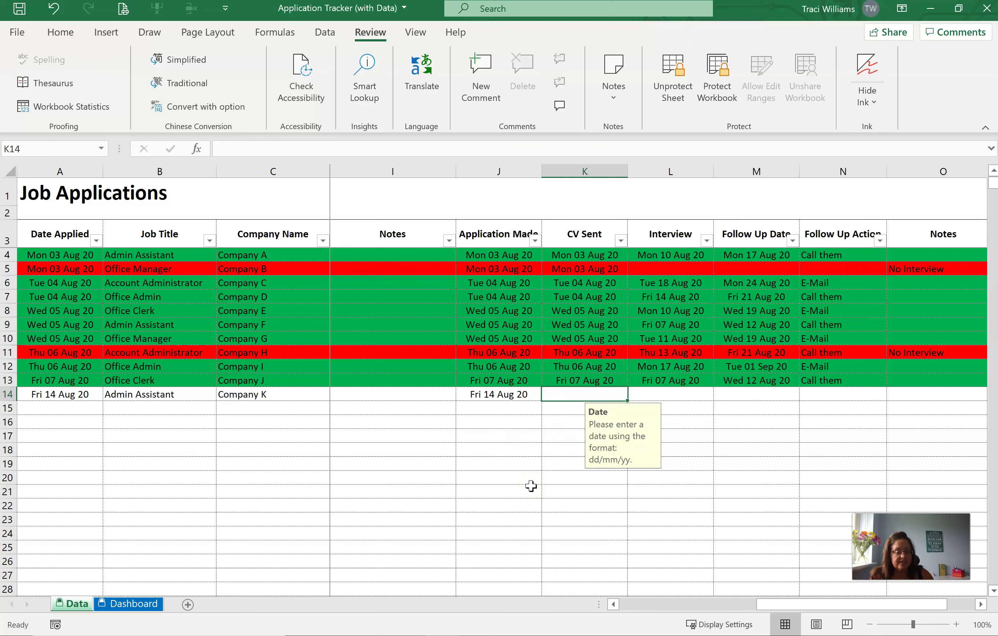
key(shift+Tab)
key(Tab)
key(Tab)
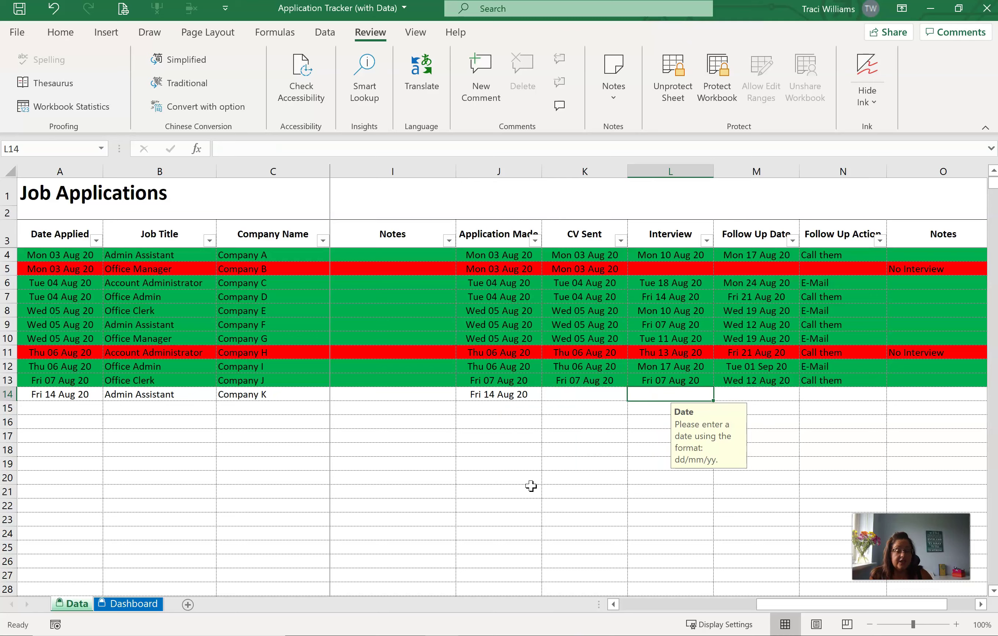
key(Tab)
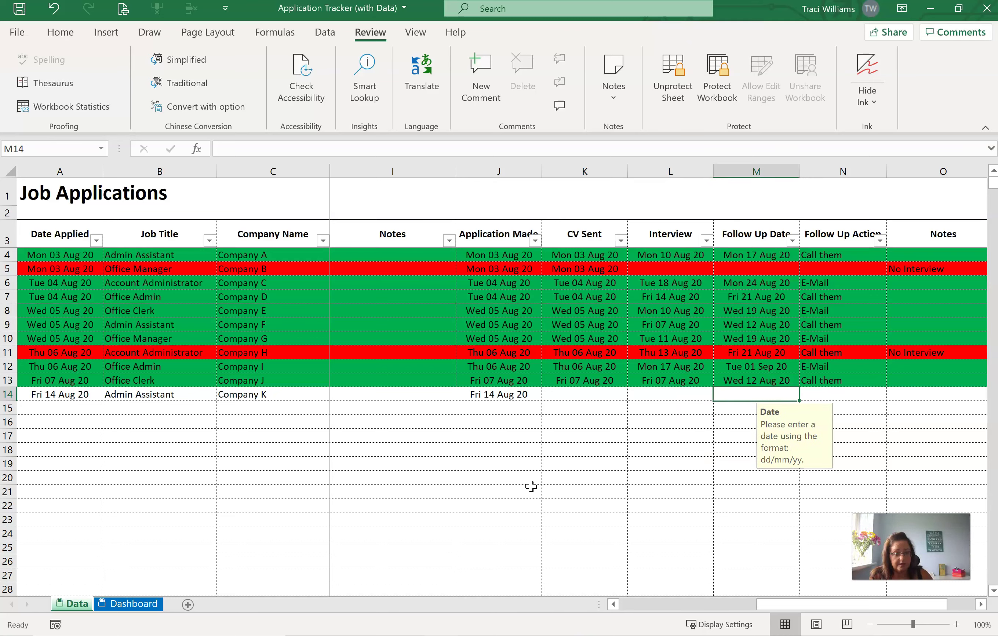
Set Company K's follow-up date to 21/8/20 and follow-up action to Call them.
key(F2)
text(21/8/20)
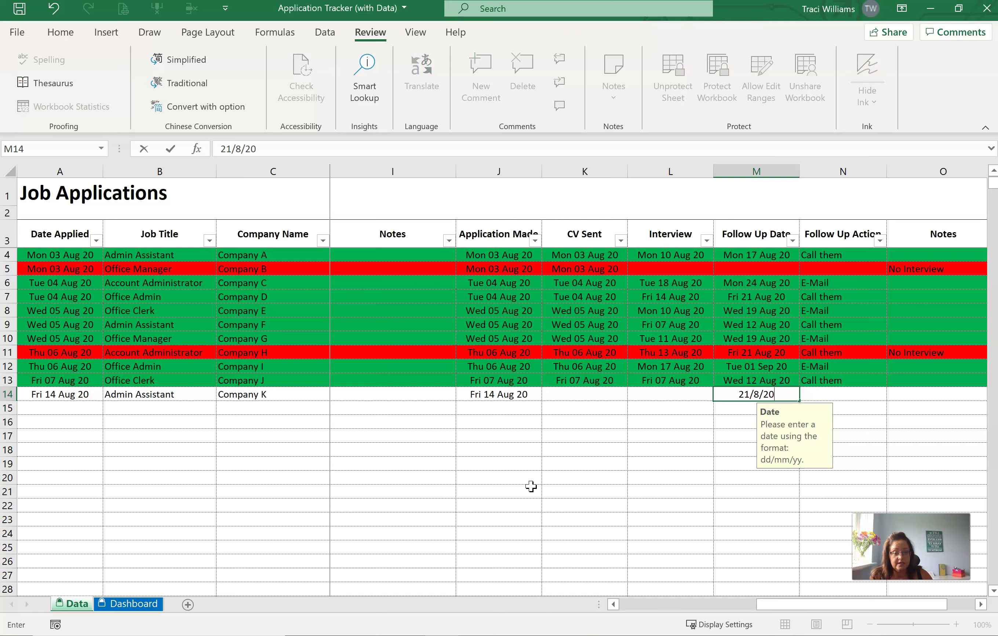
key(Return)
key(Up)
key(Tab)
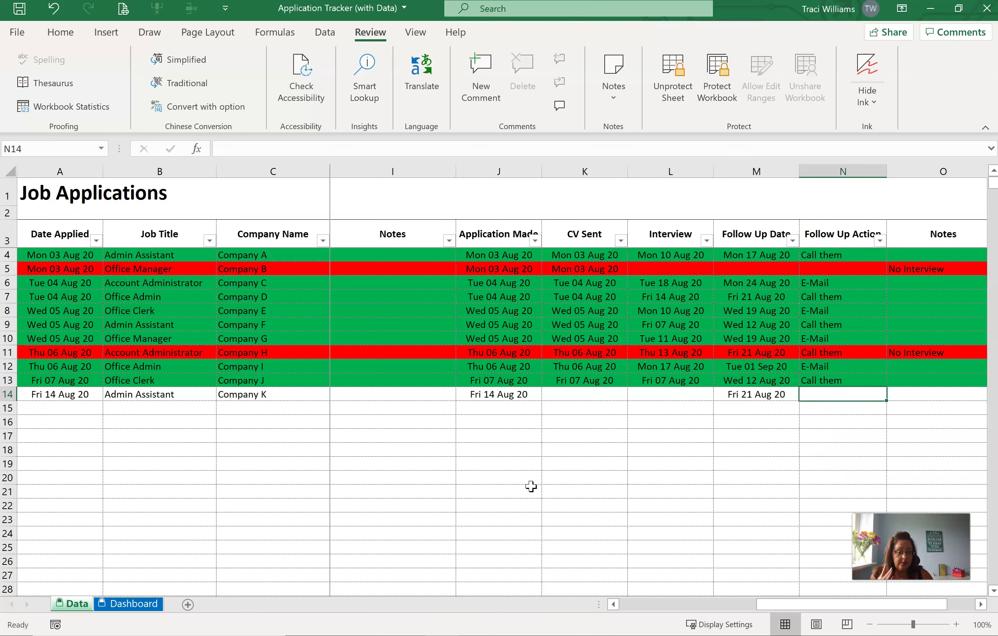
text(Call them)
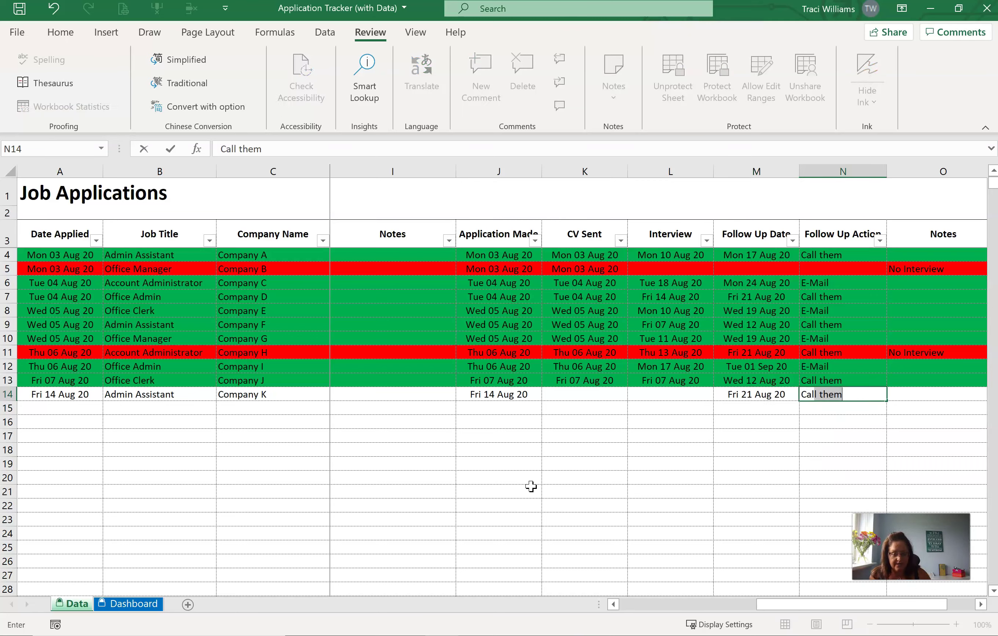
key(Return)
key(Up)
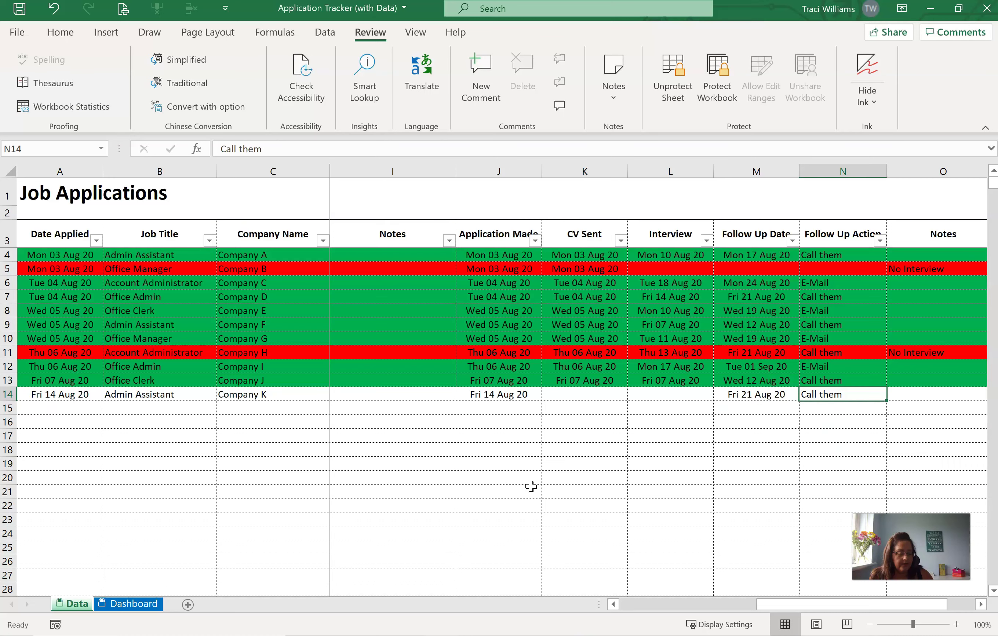
key(Tab)
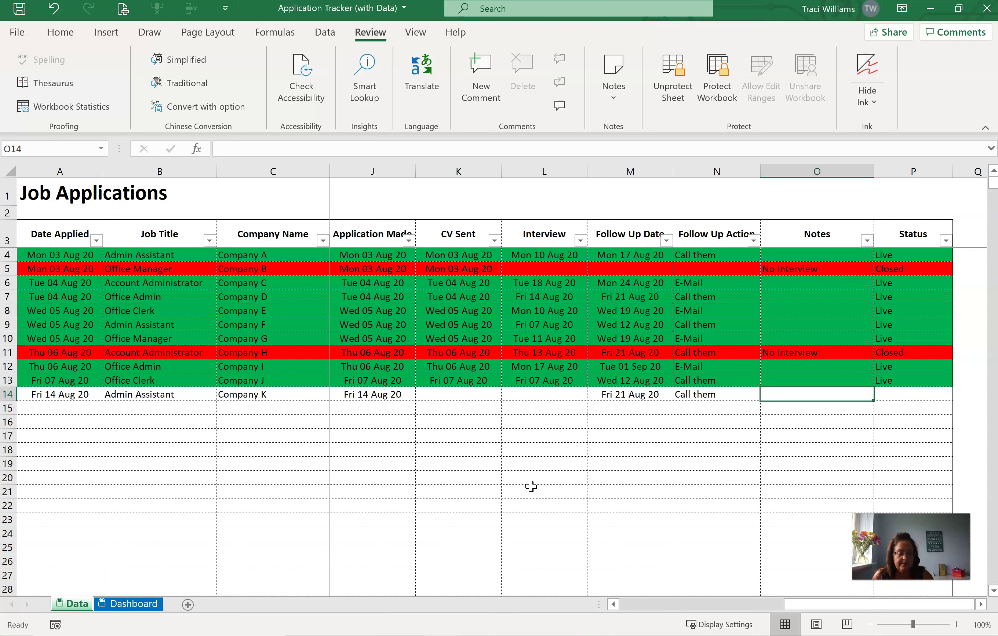
Set Company K's status in P14 to Live from the dropdown, after briefly trying Closed.
key(Tab)
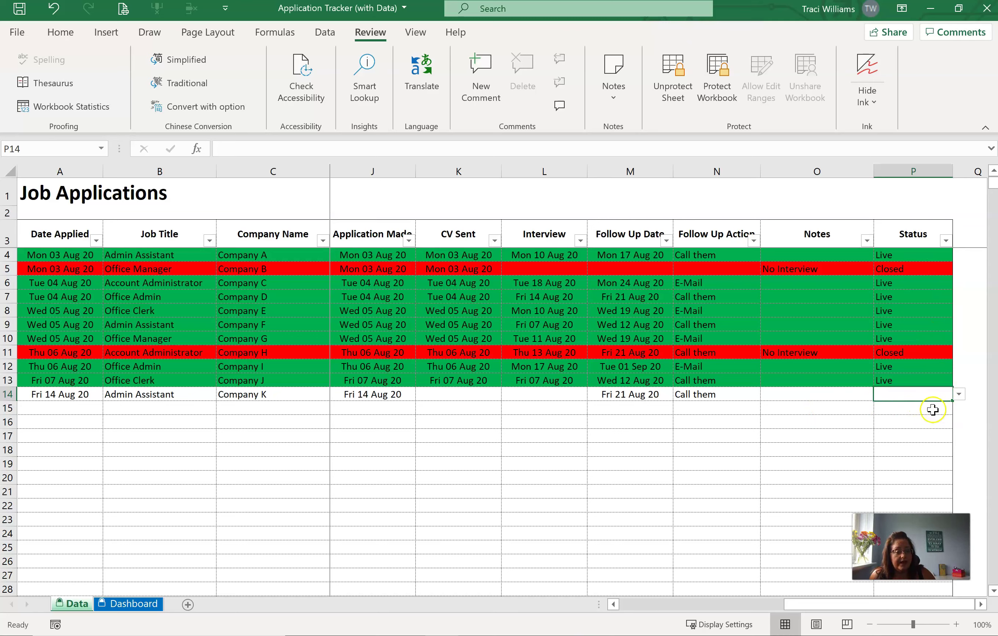
click(959, 394)
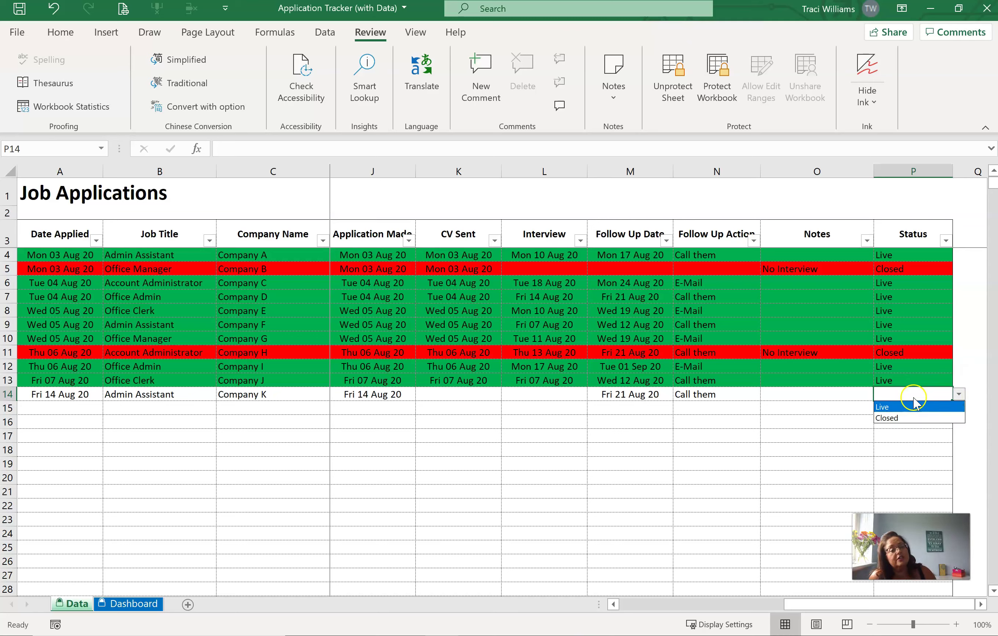
click(889, 407)
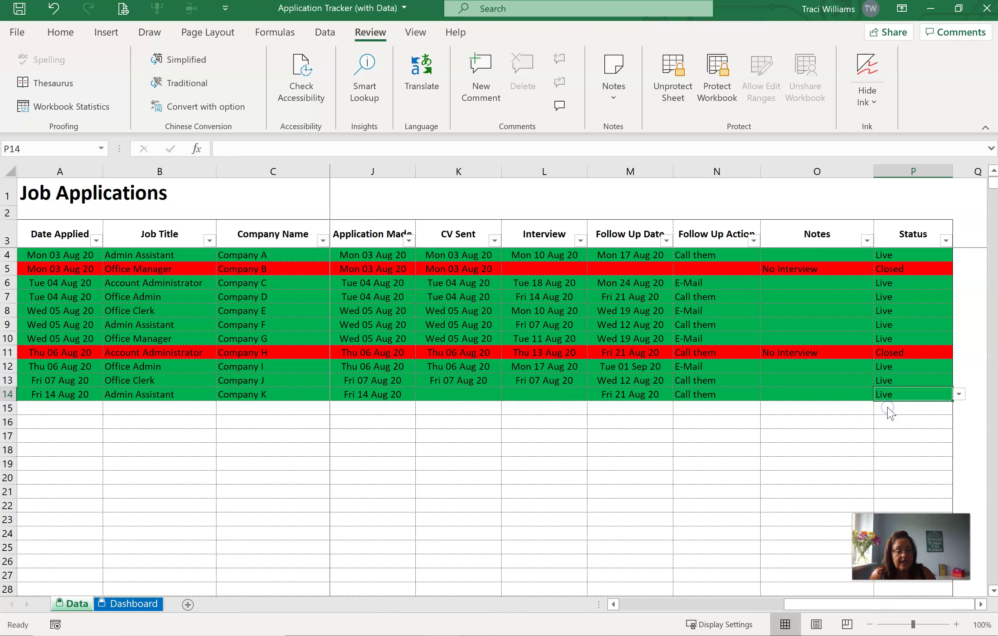
click(960, 394)
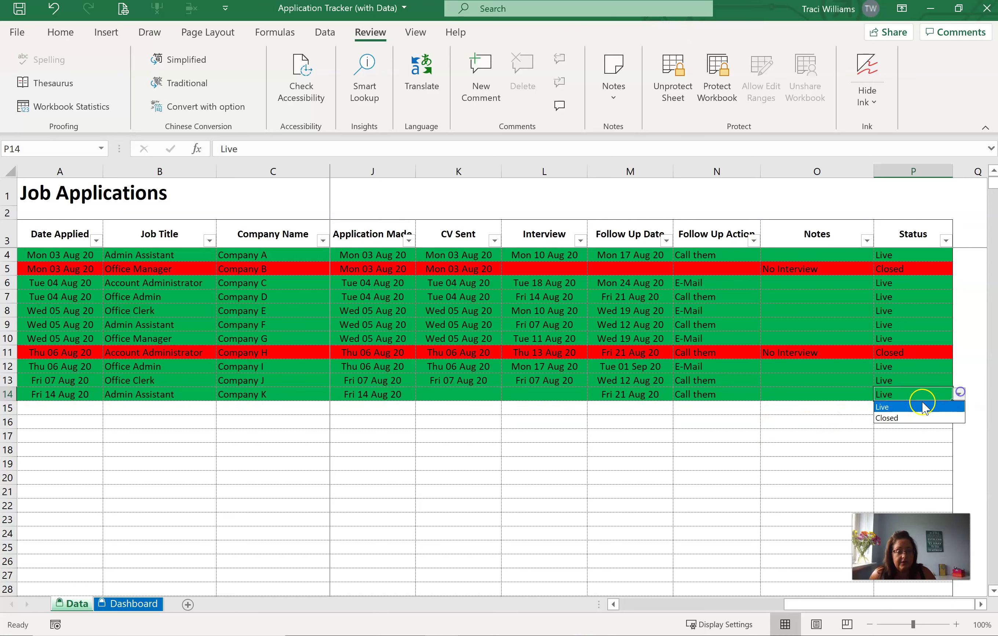
click(911, 417)
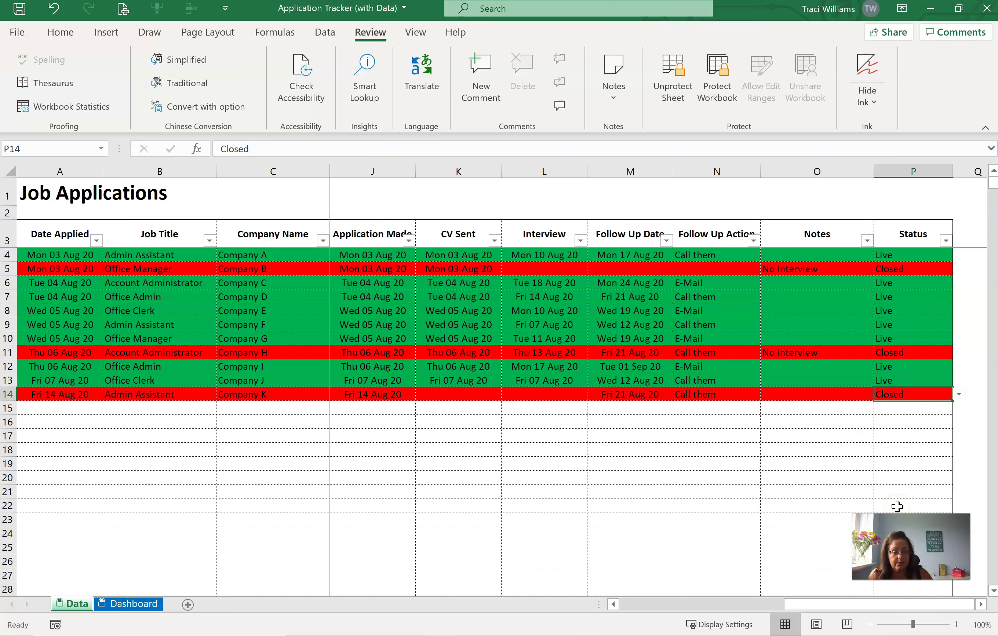
key(Delete)
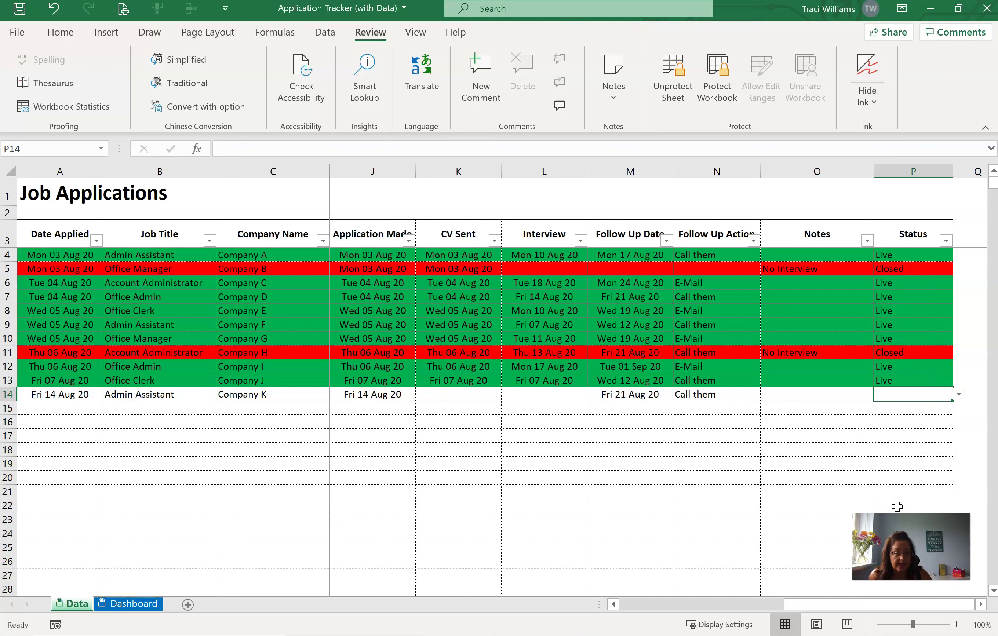
click(959, 394)
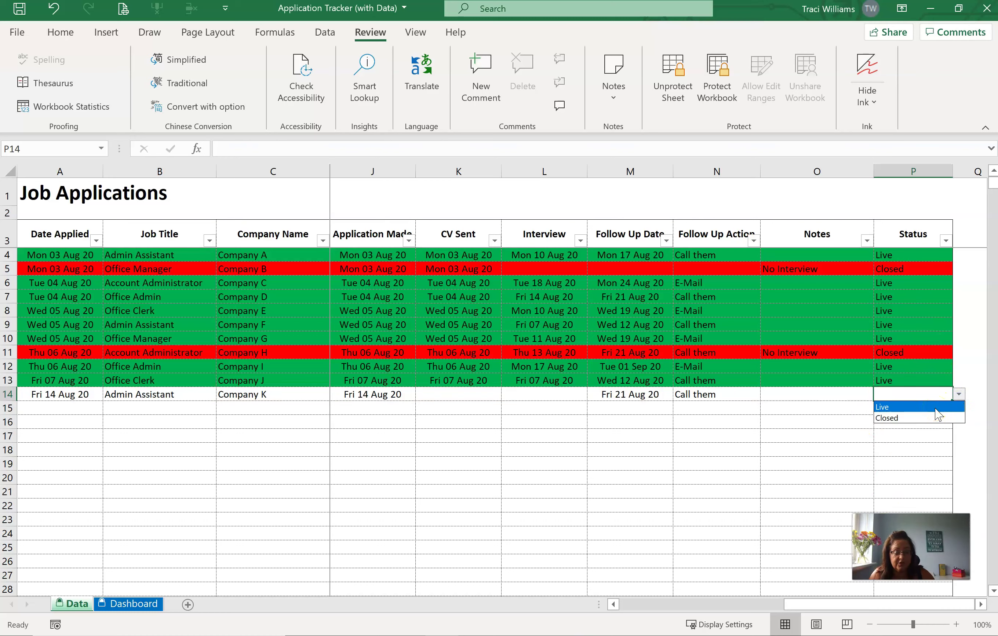
click(932, 407)
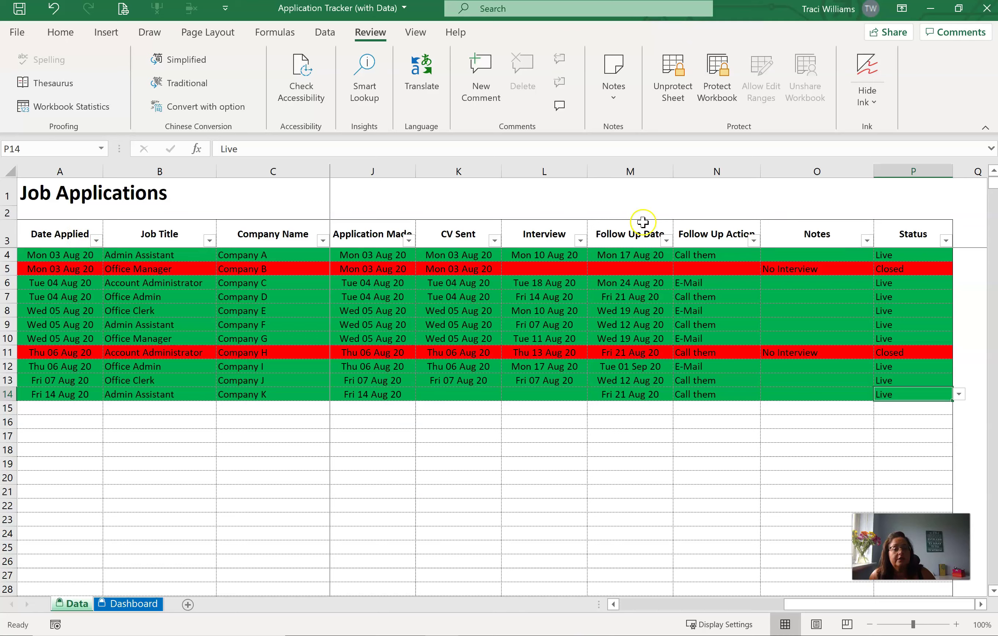
Filter the Follow Up Date column to only 12, 17 and 19 August 2020.
click(666, 241)
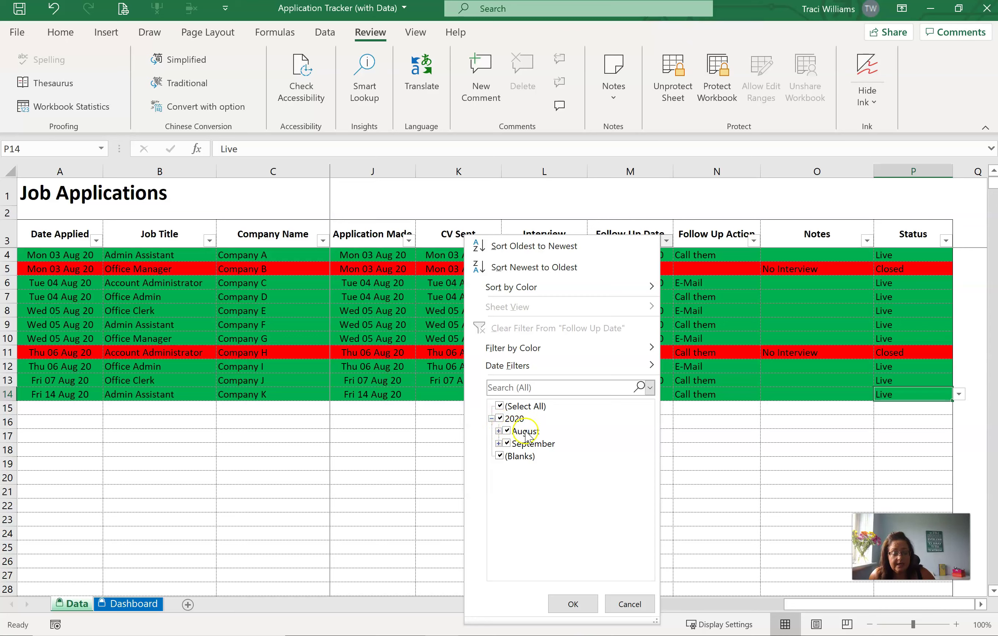
click(498, 431)
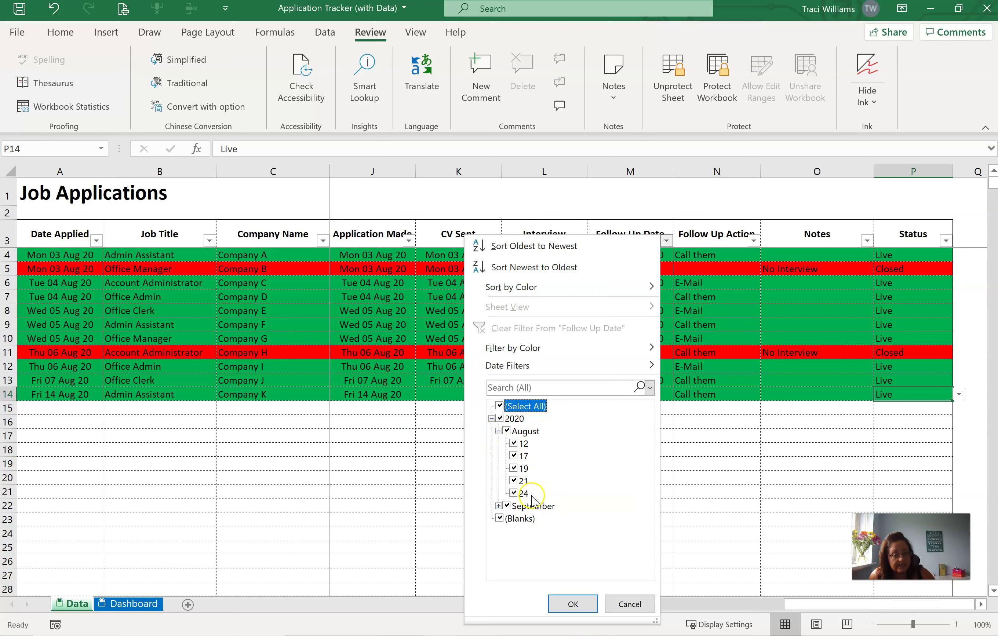
click(501, 407)
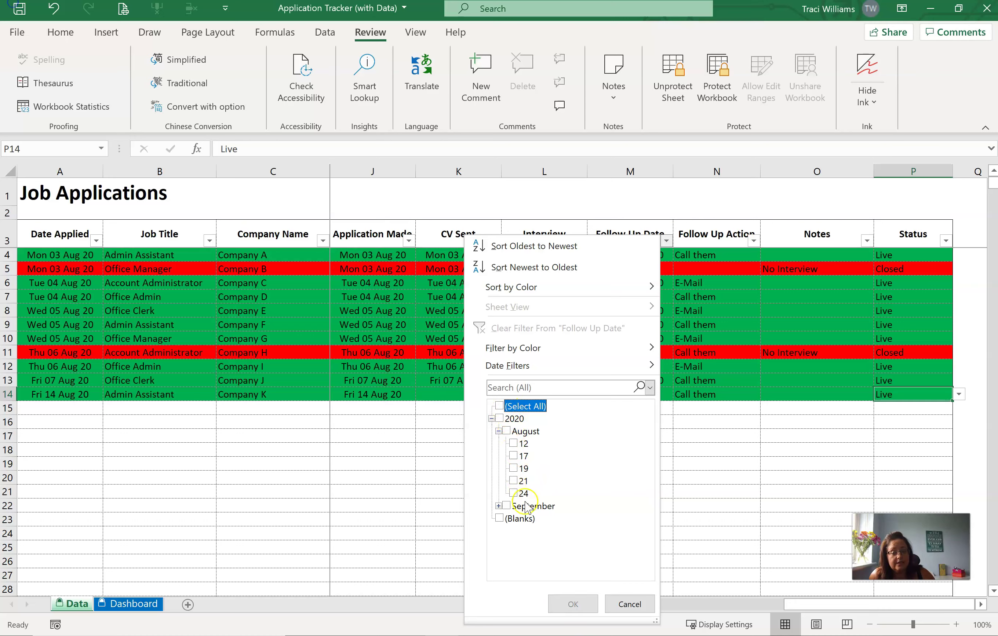
click(514, 443)
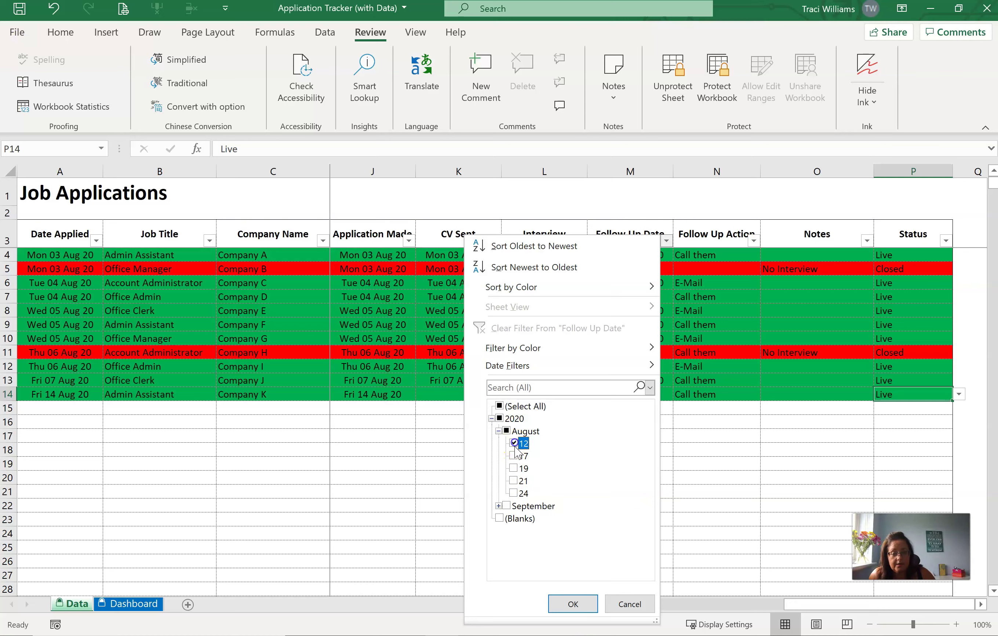
click(515, 456)
click(519, 469)
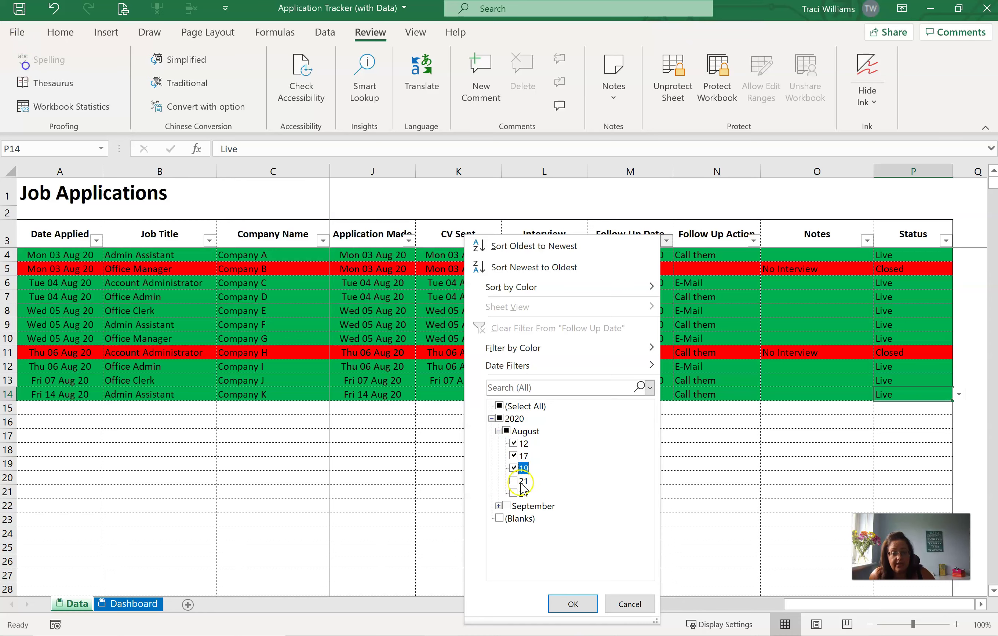
click(573, 604)
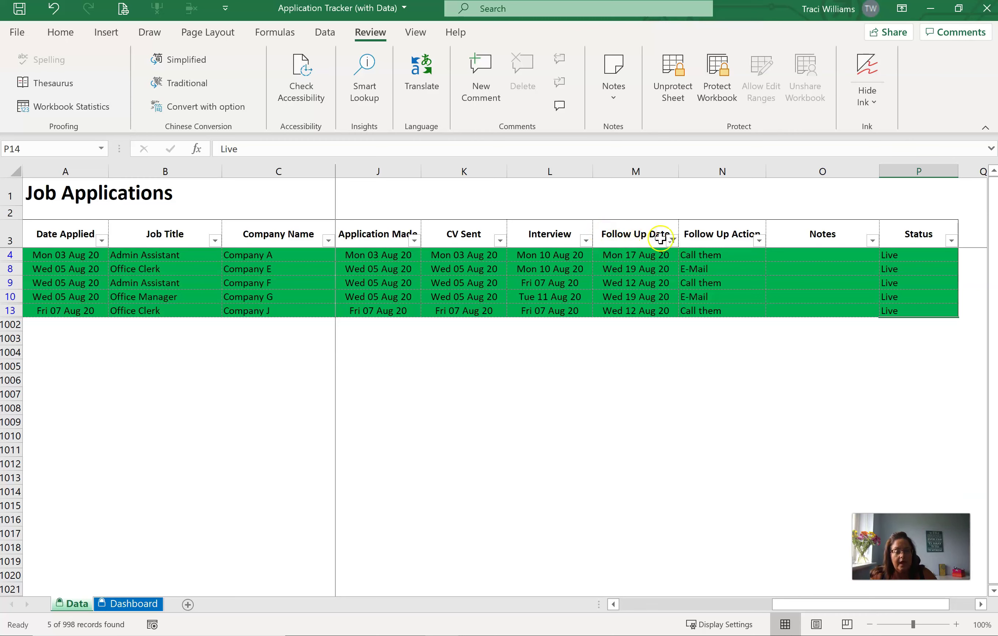
Re-tick (Select All) in the Follow Up Date filter so every application shows.
click(672, 241)
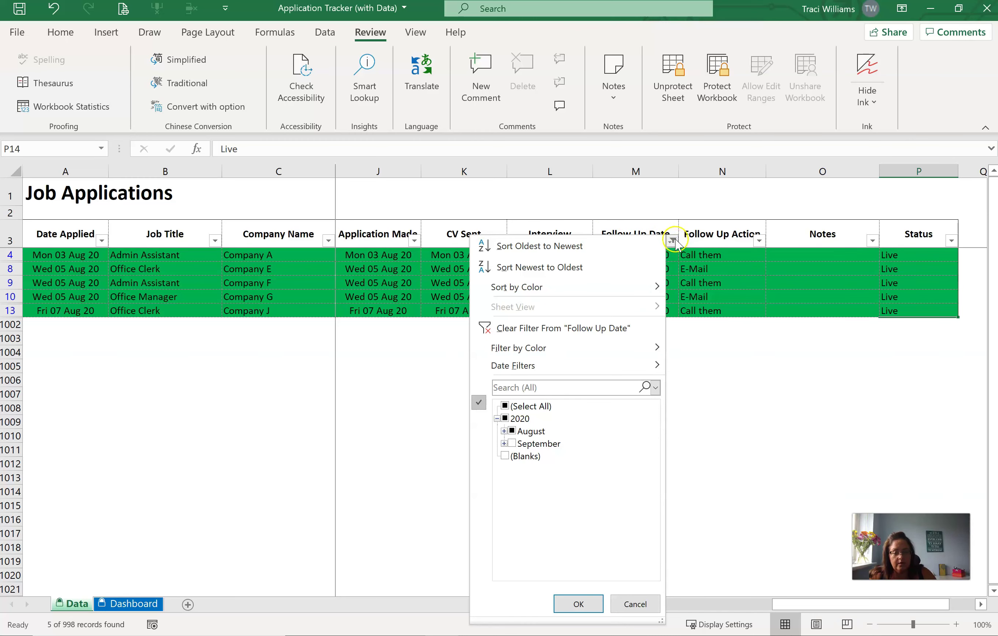
click(505, 406)
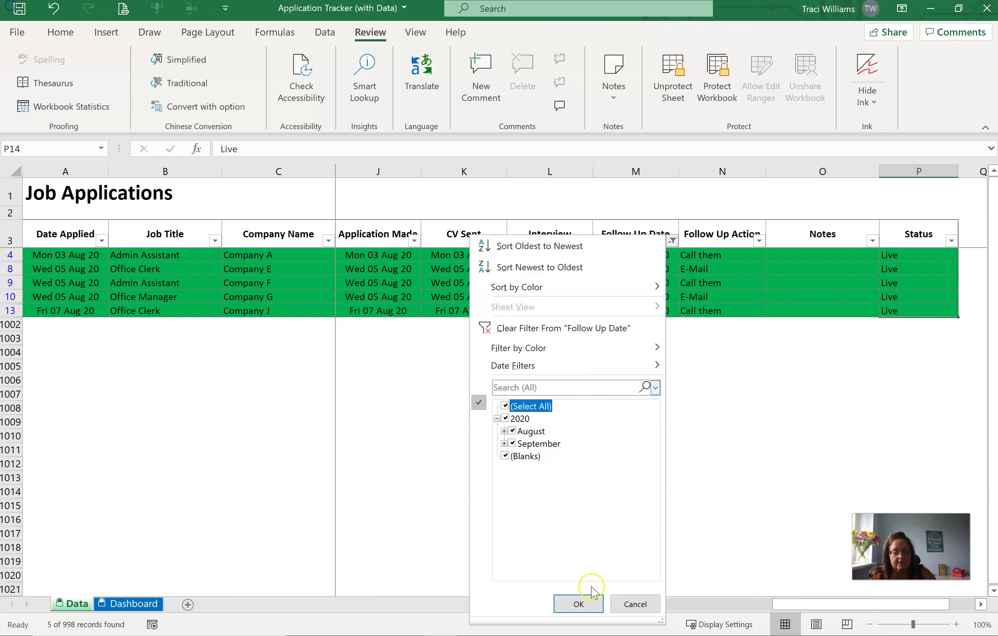
click(579, 604)
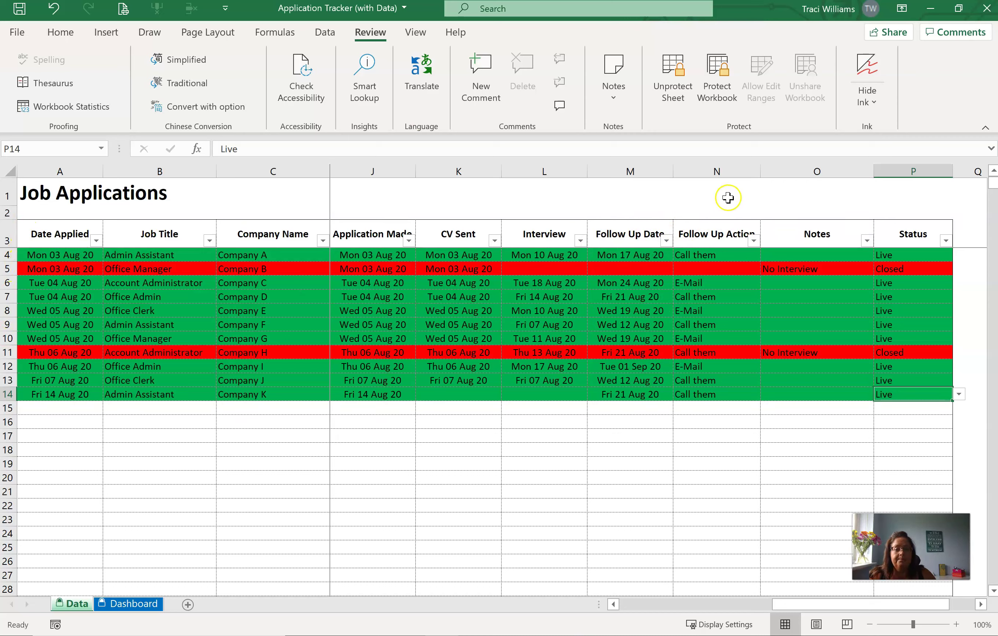
Filter the Area column to show only Liverpool applications.
click(273, 236)
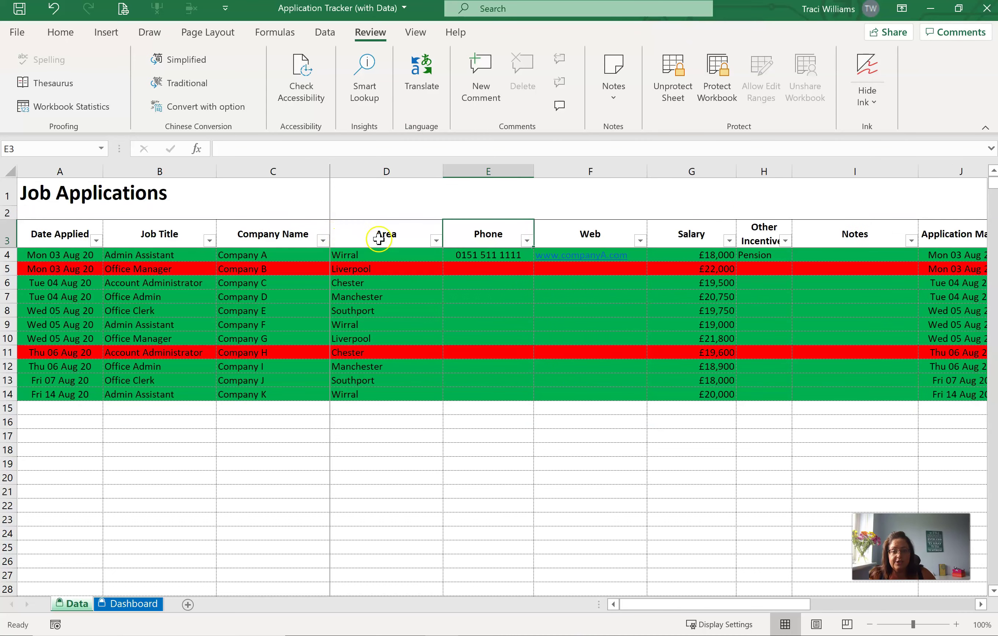
click(436, 240)
click(277, 410)
click(270, 430)
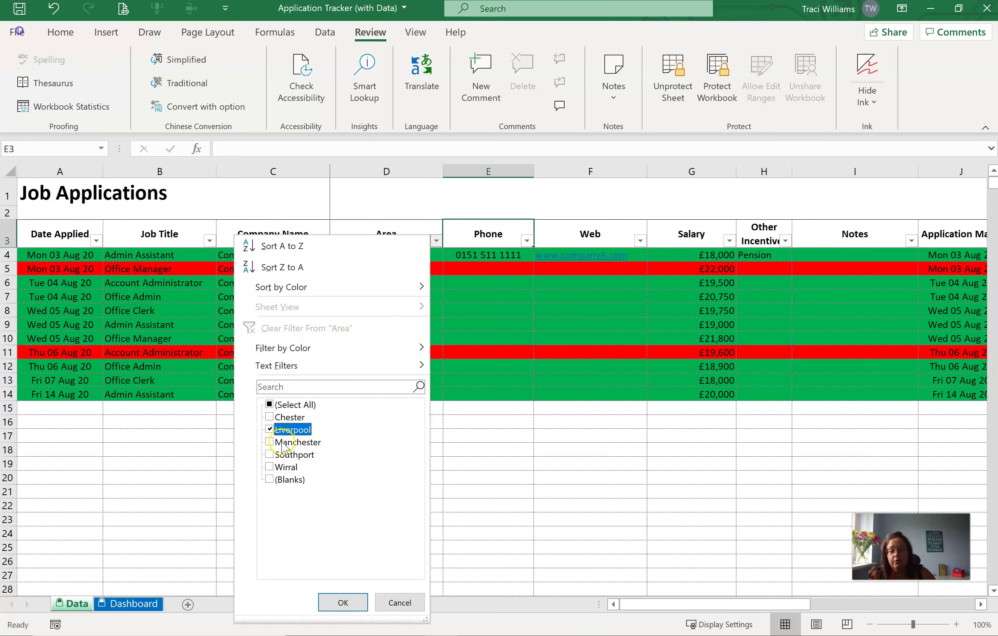
click(331, 602)
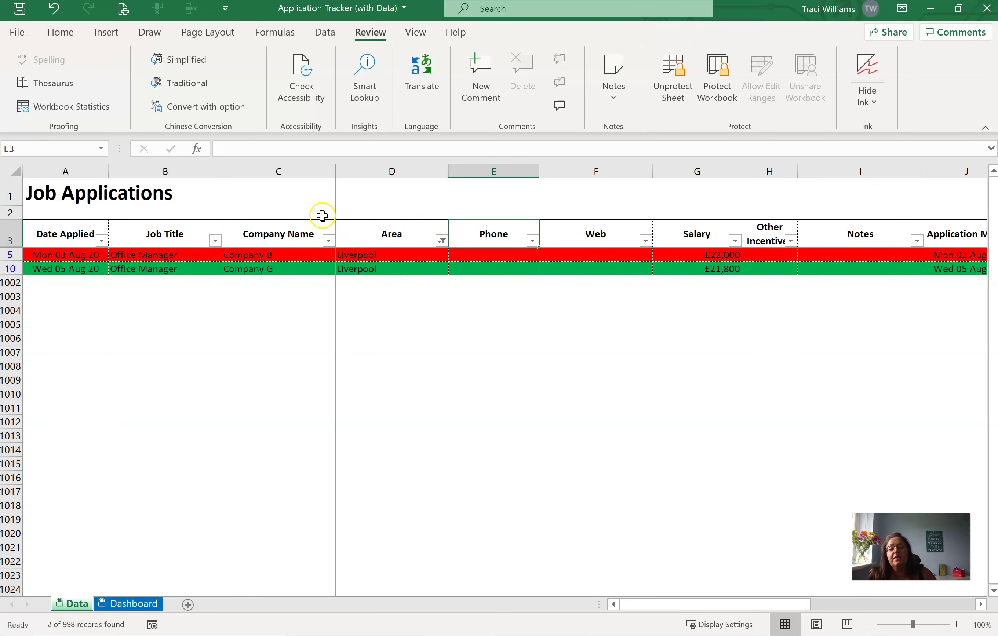
Filter Company Name to green-shaded rows and widen the Area filter to Chester and Liverpool.
click(328, 241)
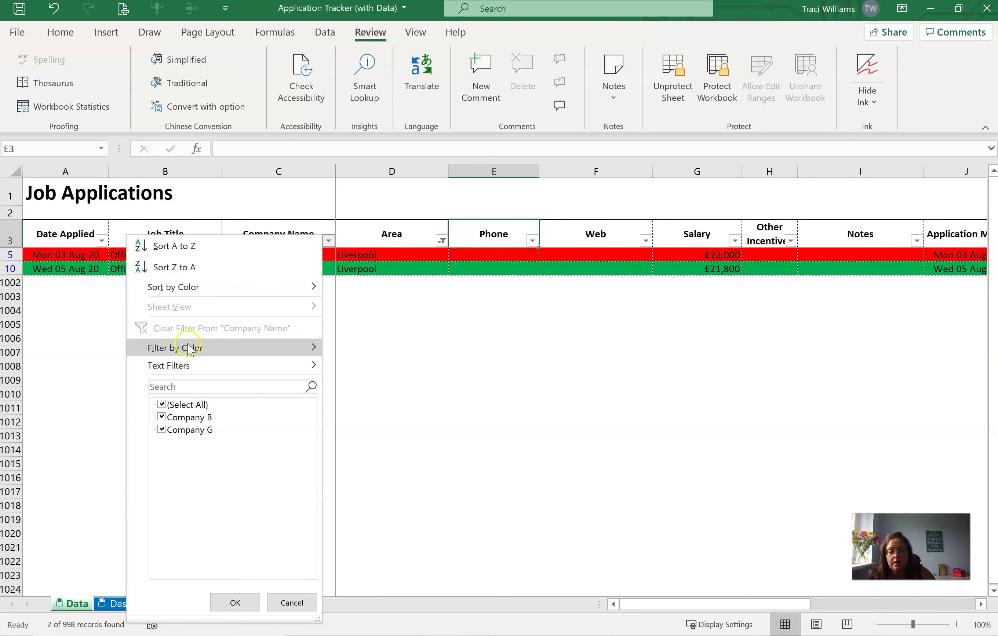
mouse_move(153, 351)
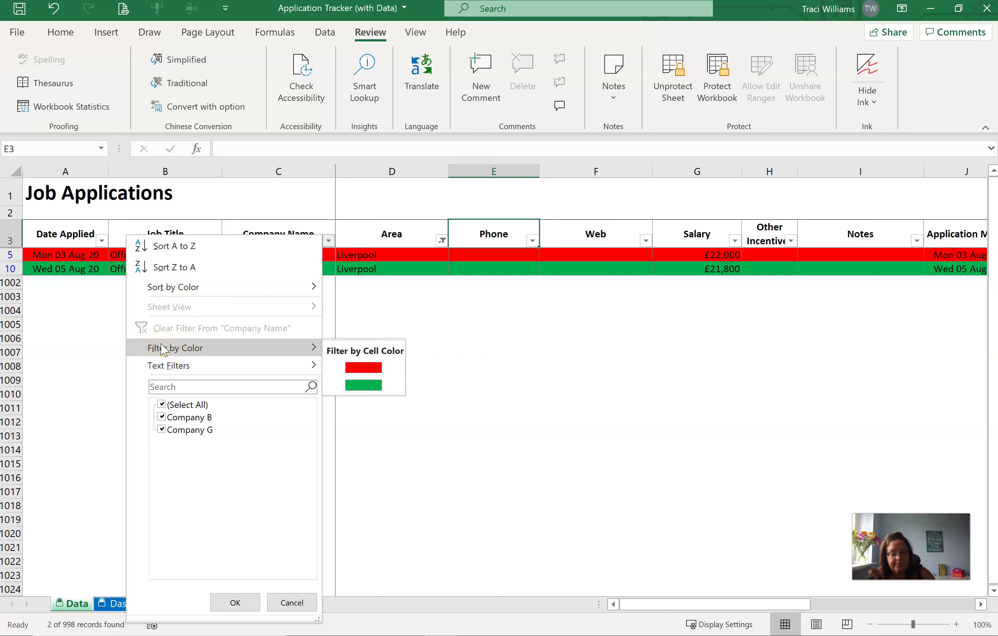
click(360, 386)
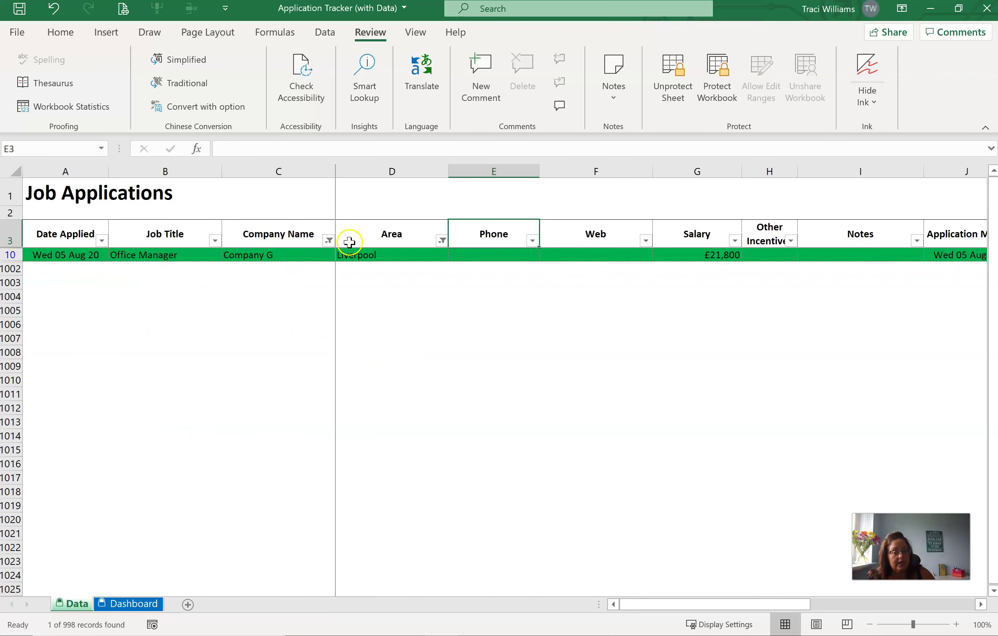
click(441, 242)
click(277, 418)
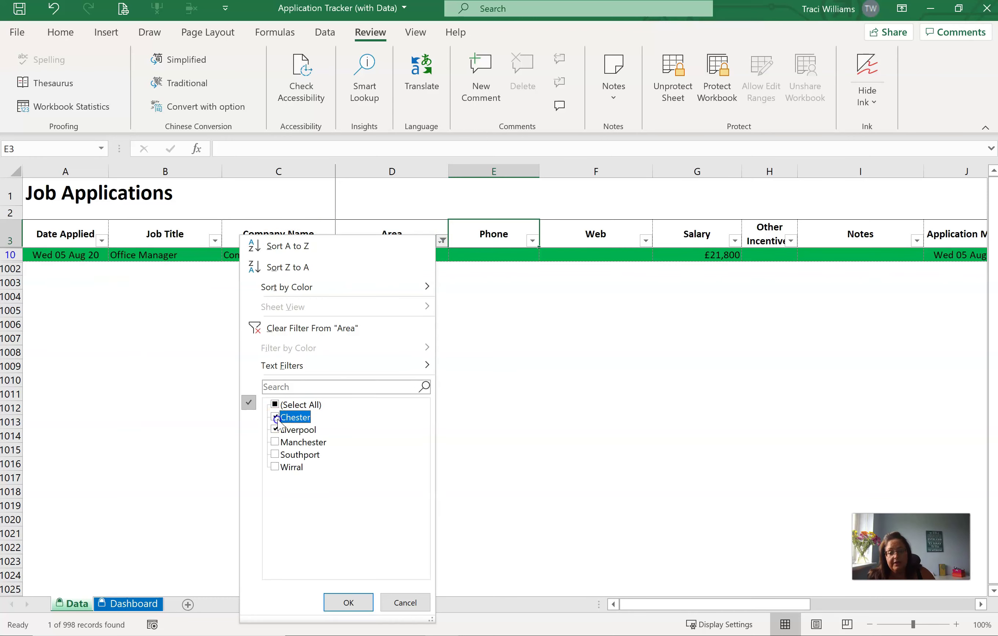
click(341, 613)
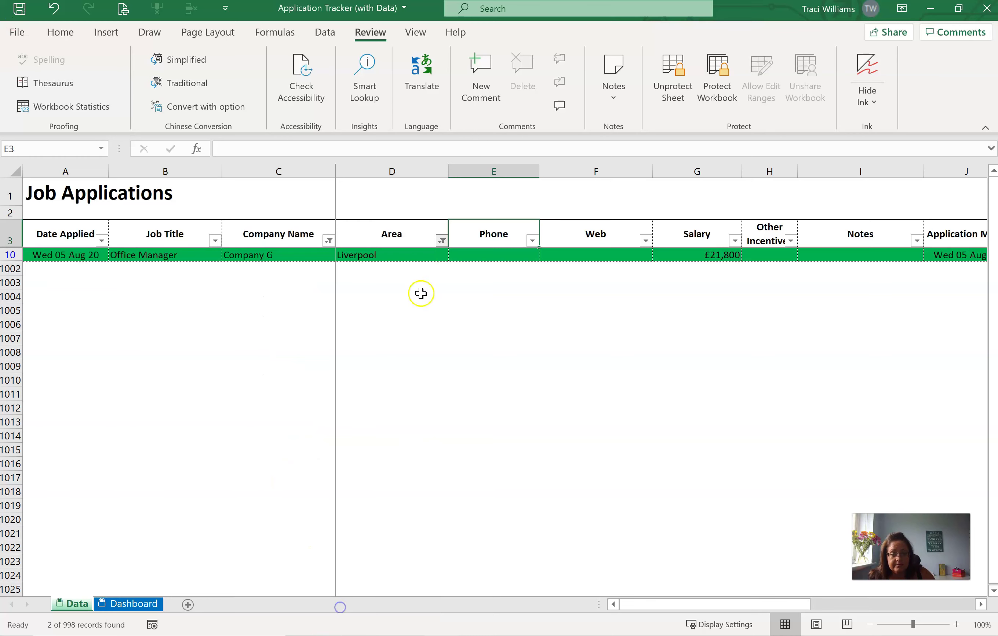
click(388, 232)
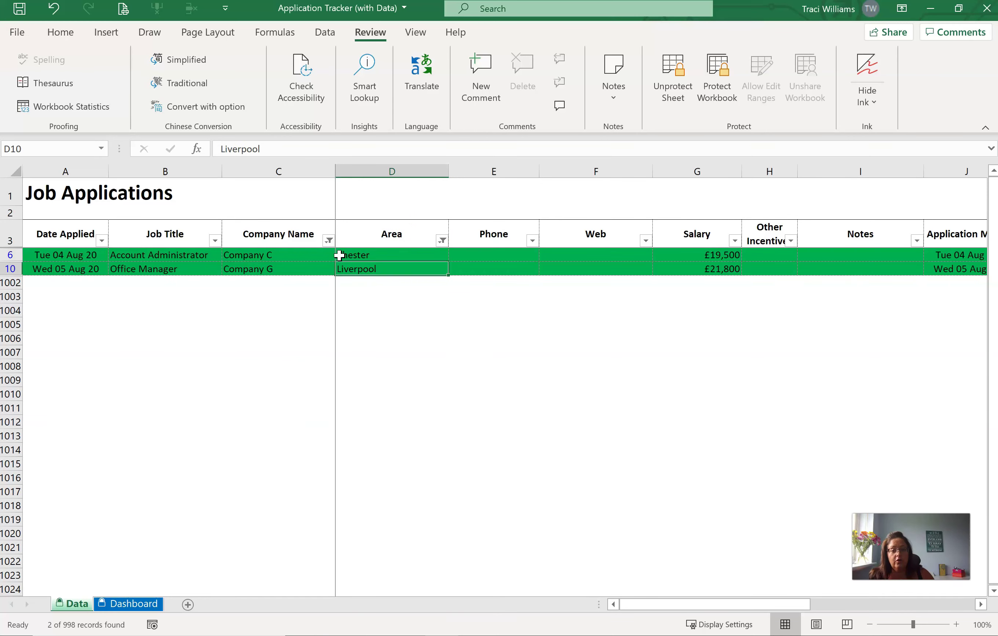
Clear the Area and Company Name filters so all areas and companies show again.
click(444, 240)
click(296, 404)
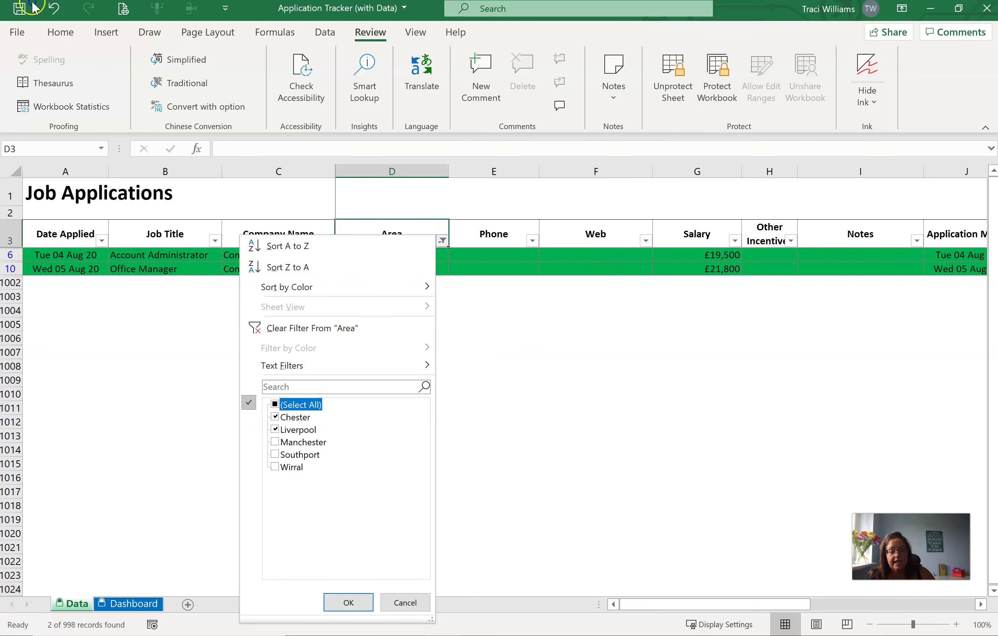
click(346, 606)
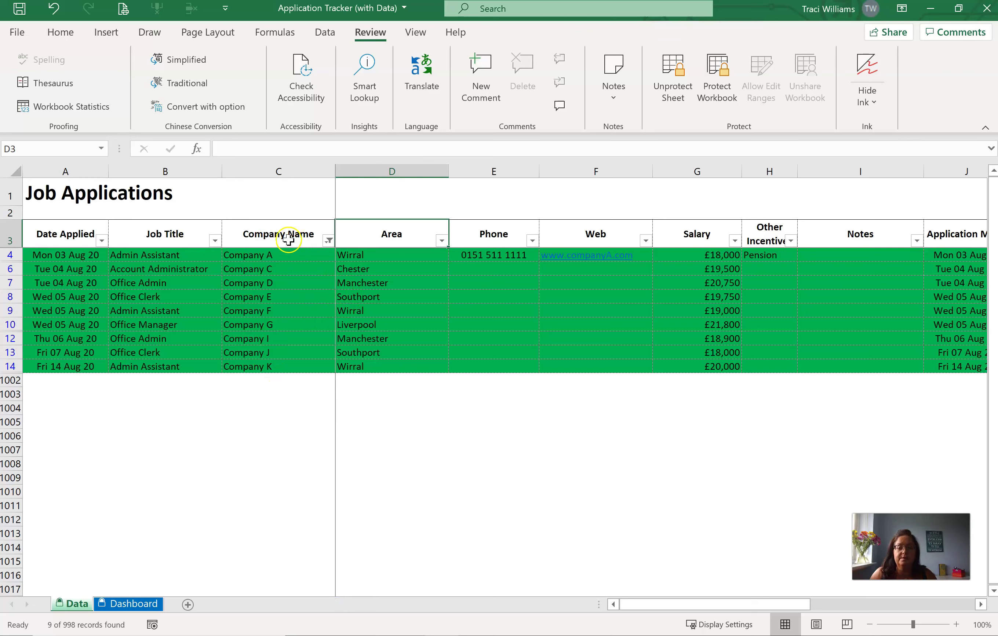
click(328, 245)
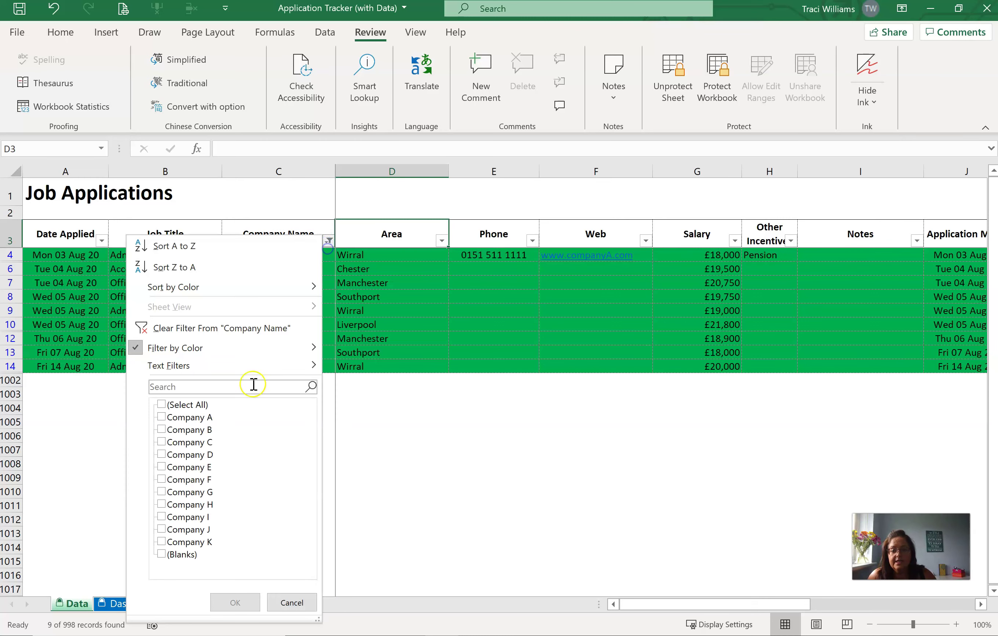
click(186, 405)
click(235, 603)
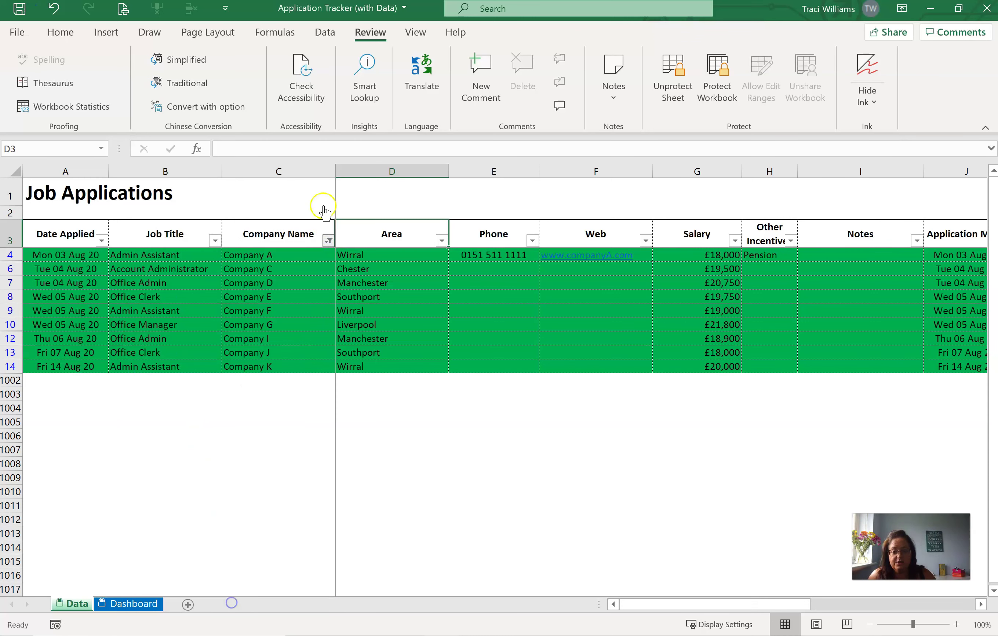
click(292, 229)
key(Right)
key(Right)
key(Right)
key(Right)
key(Right)
key(Right)
key(Right)
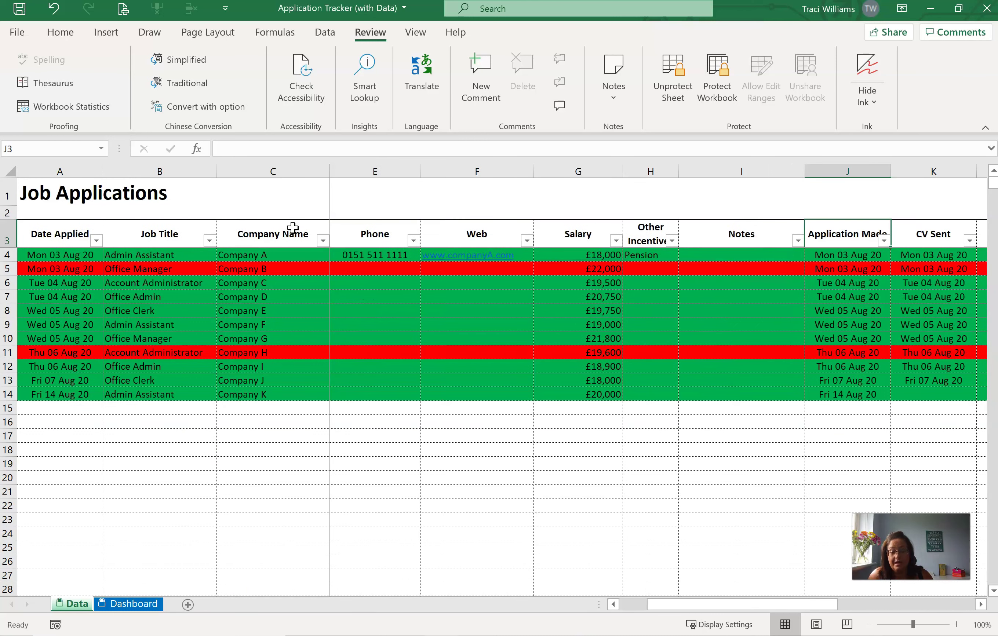
click(584, 238)
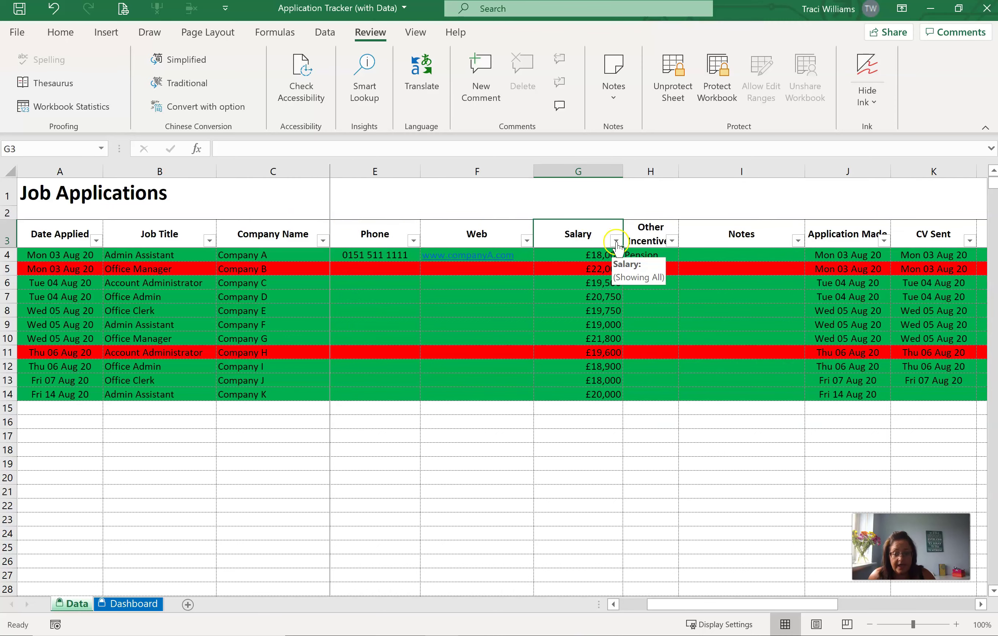
click(616, 241)
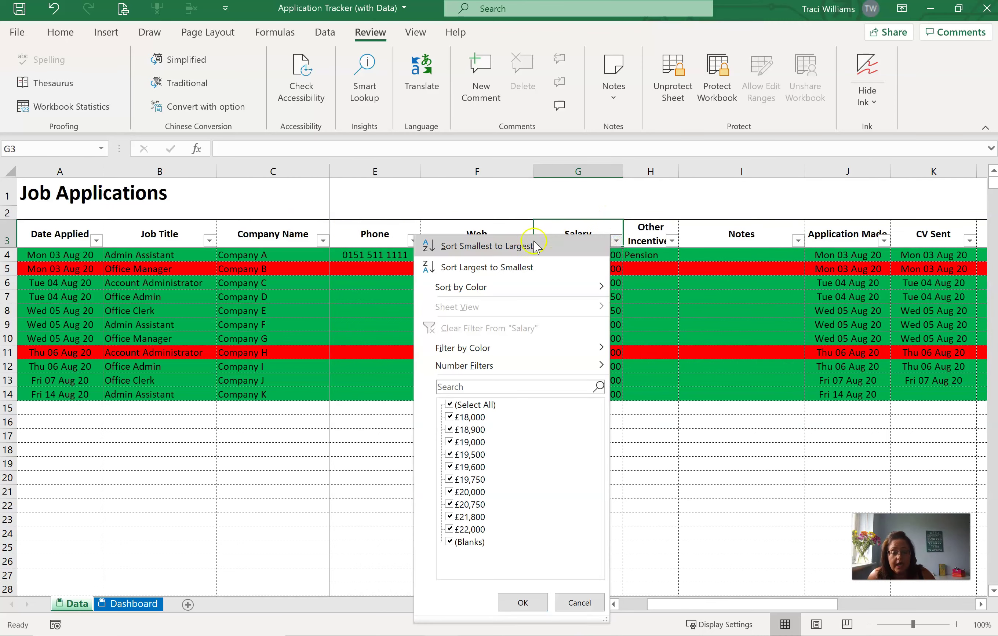
click(450, 404)
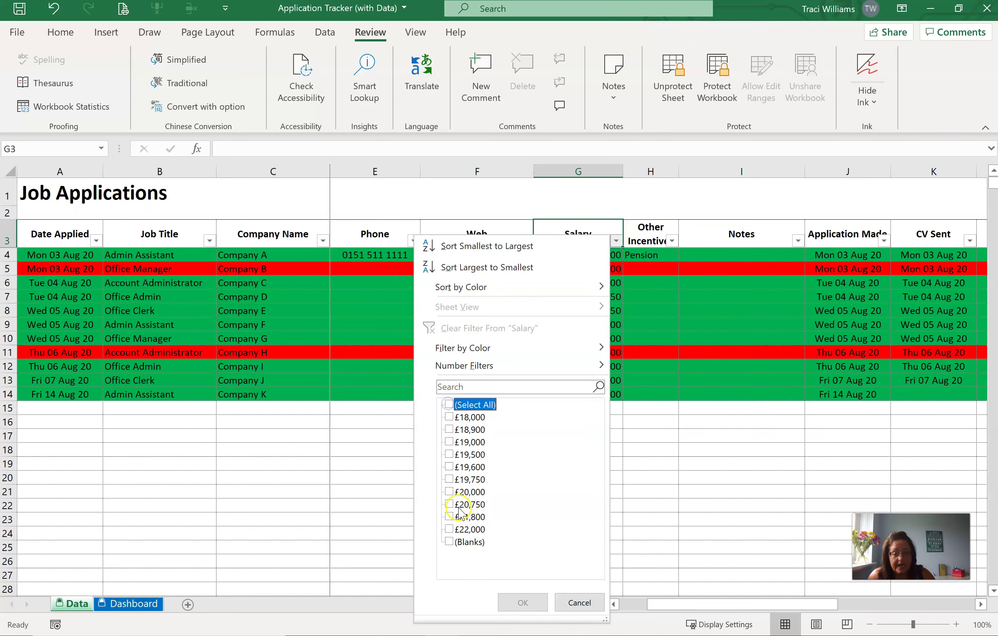
mouse_move(474, 371)
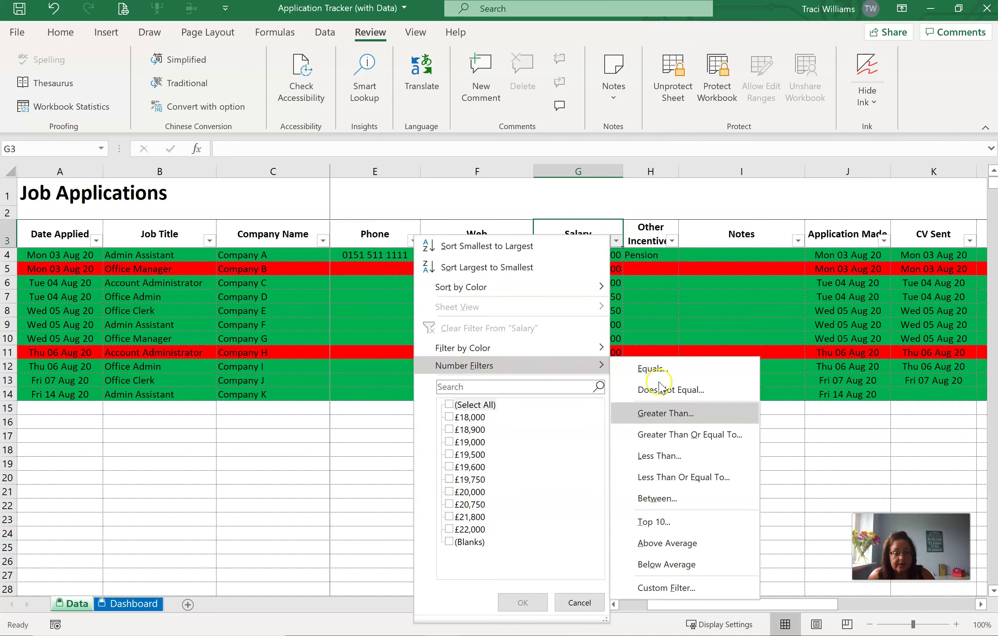
click(664, 413)
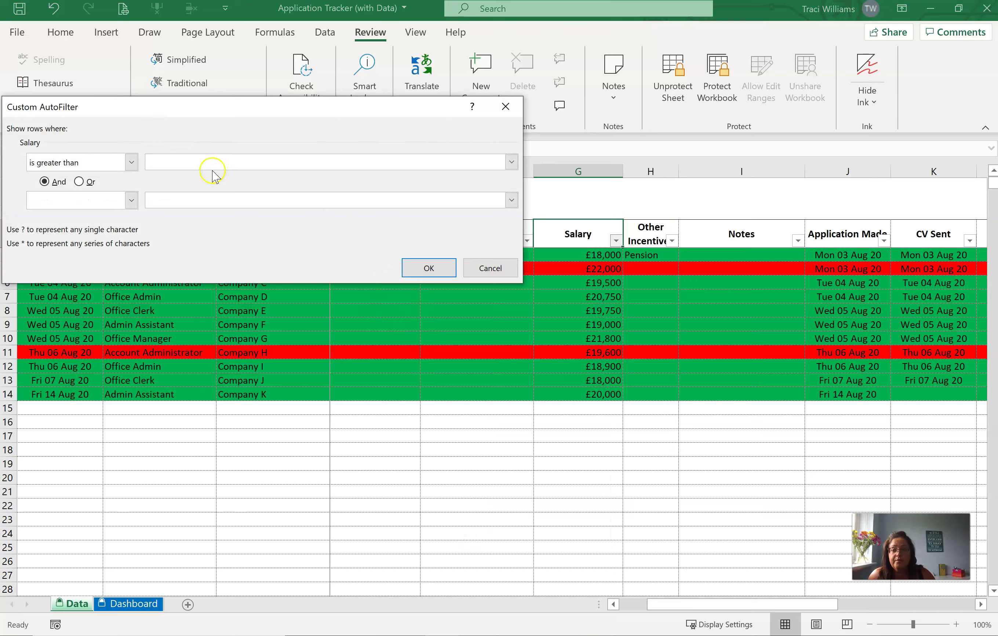
click(150, 168)
text(20000)
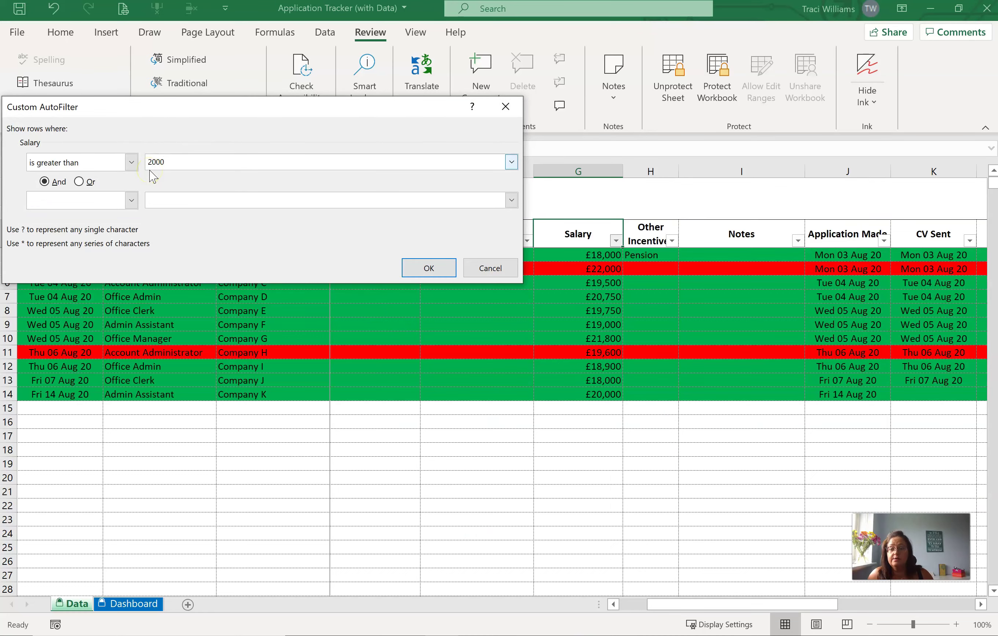
click(409, 269)
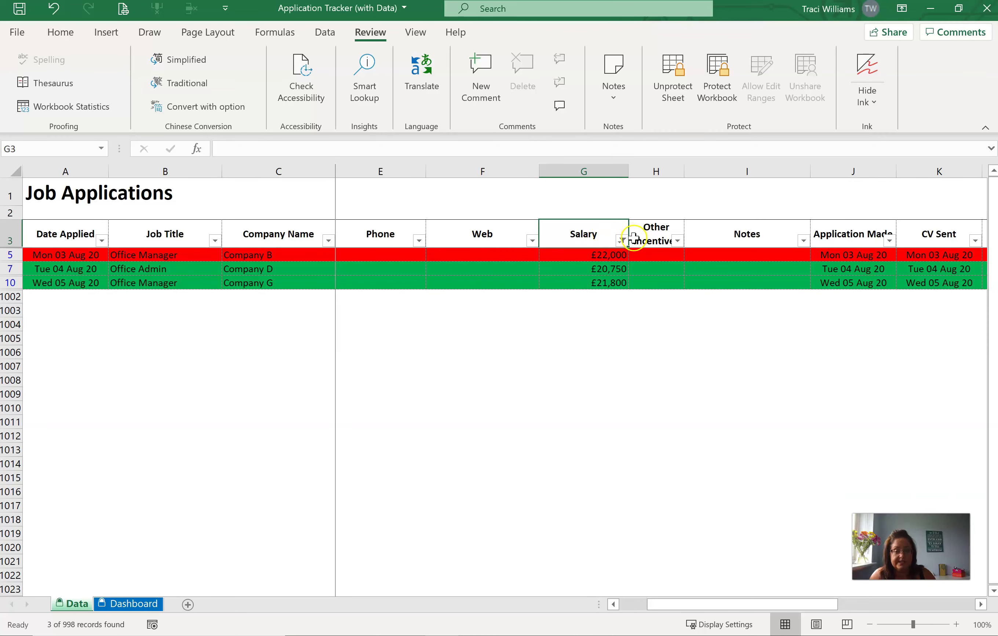
click(622, 241)
click(457, 405)
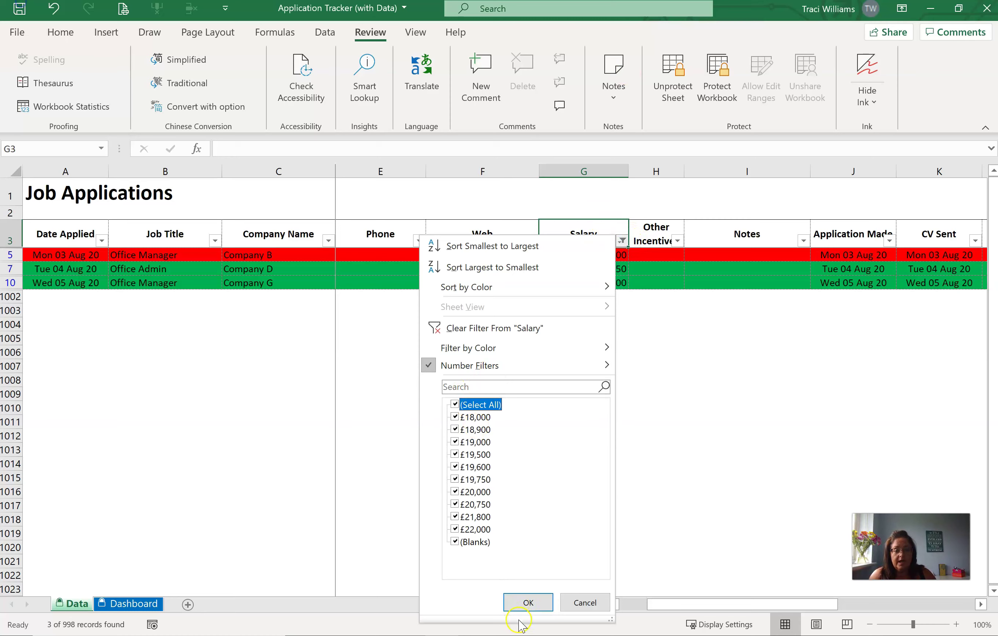
click(518, 603)
click(751, 236)
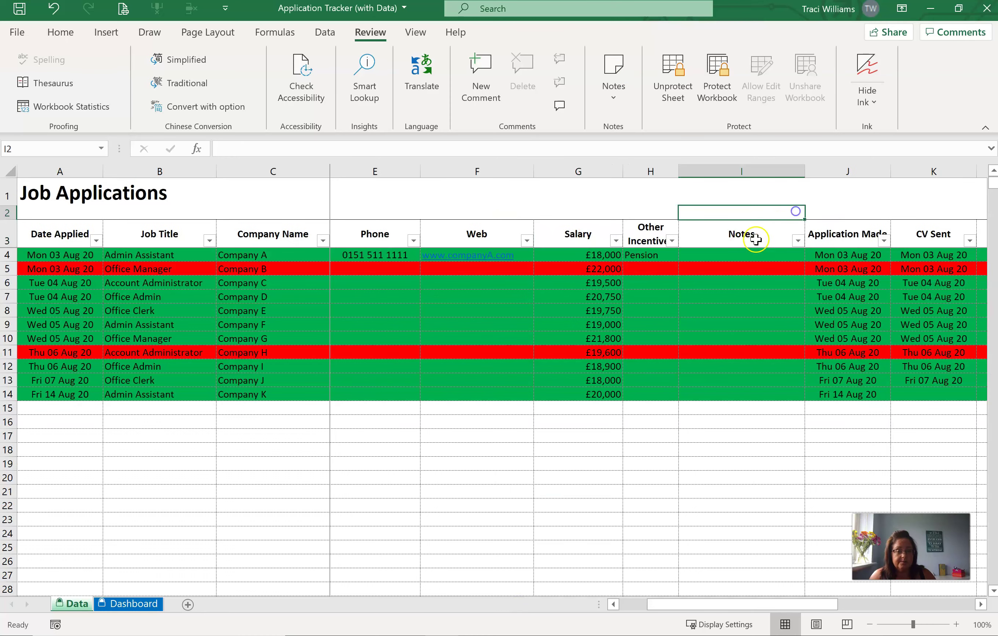
click(65, 244)
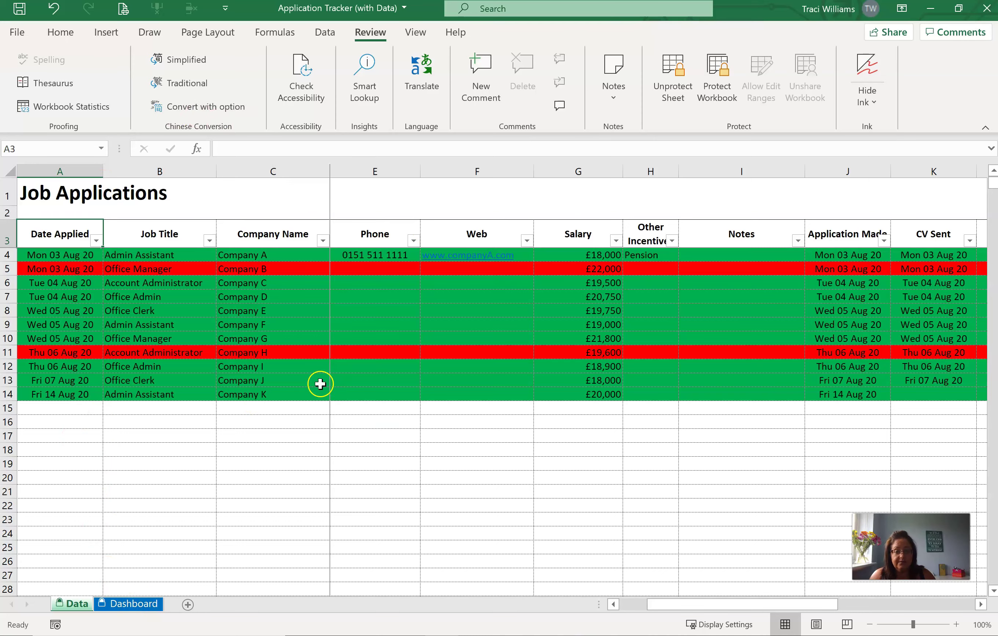
On the Dashboard, check the total-applications formula in C4 and view the Company & Salary chart.
click(141, 606)
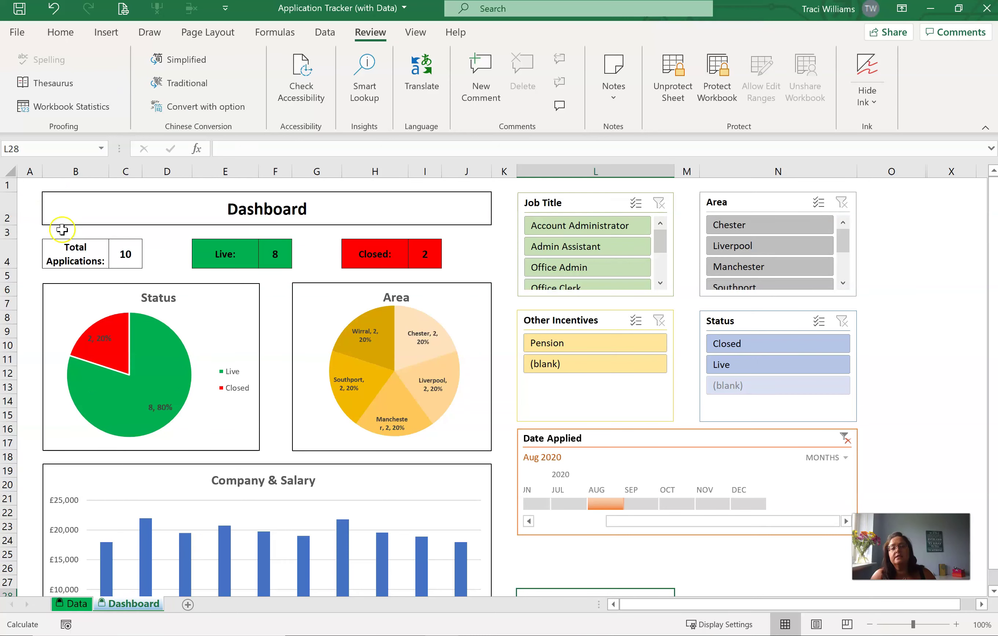
click(123, 251)
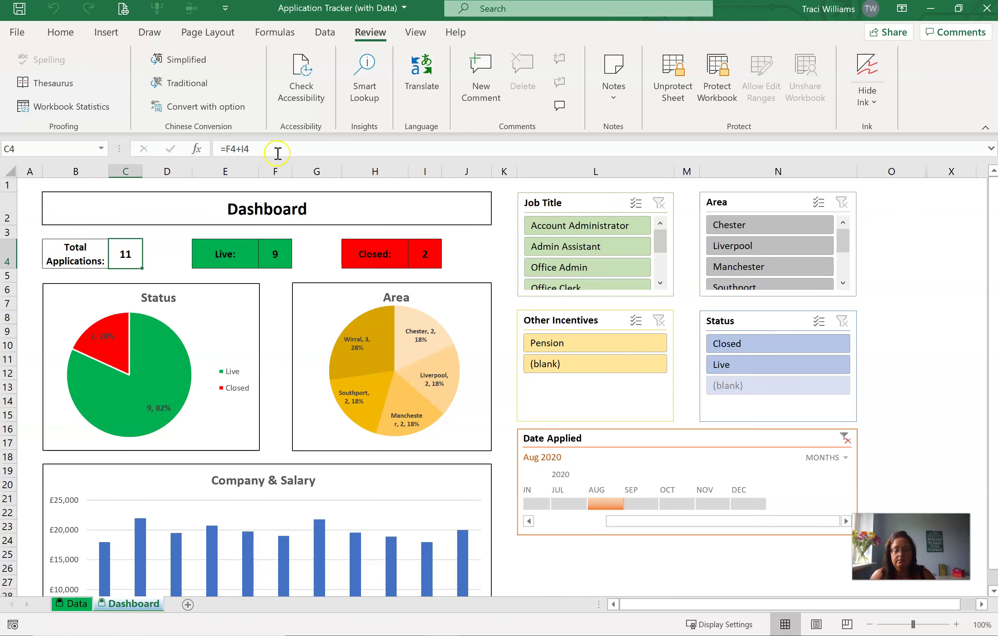
click(161, 251)
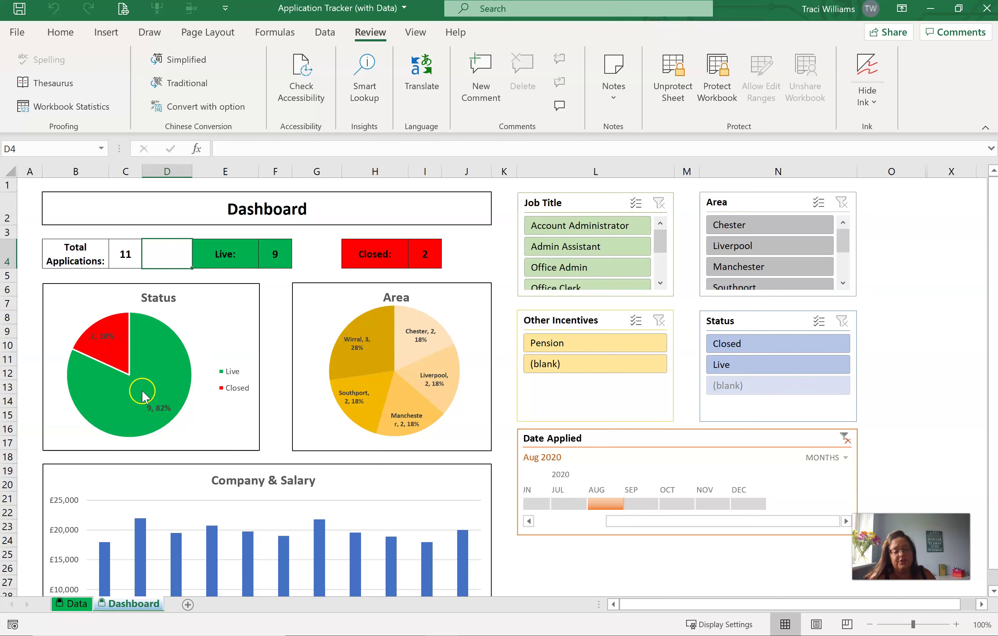
mouse_move(146, 396)
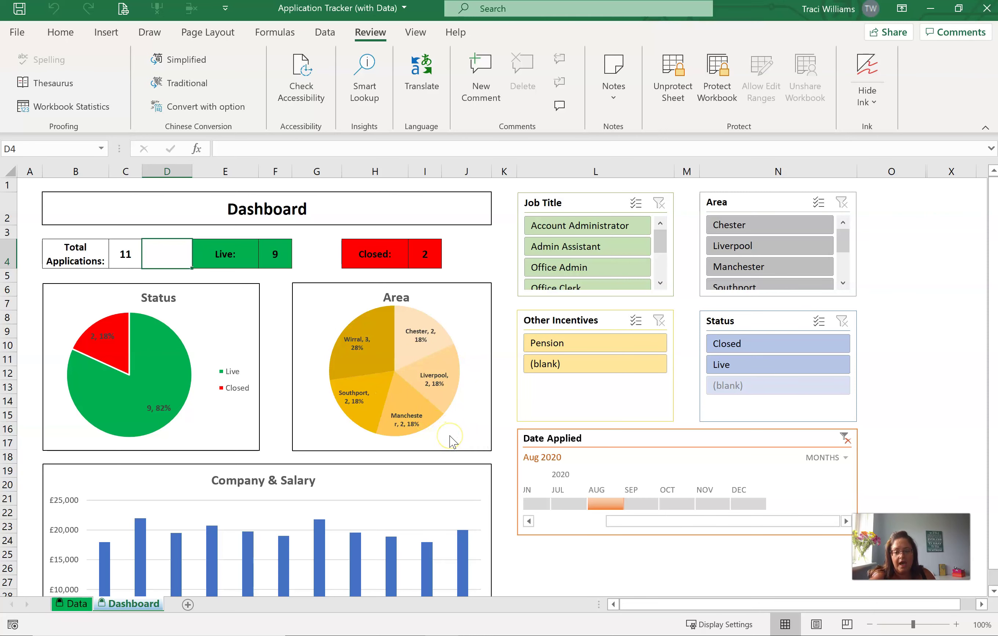
scroll(452, 442, down, 2)
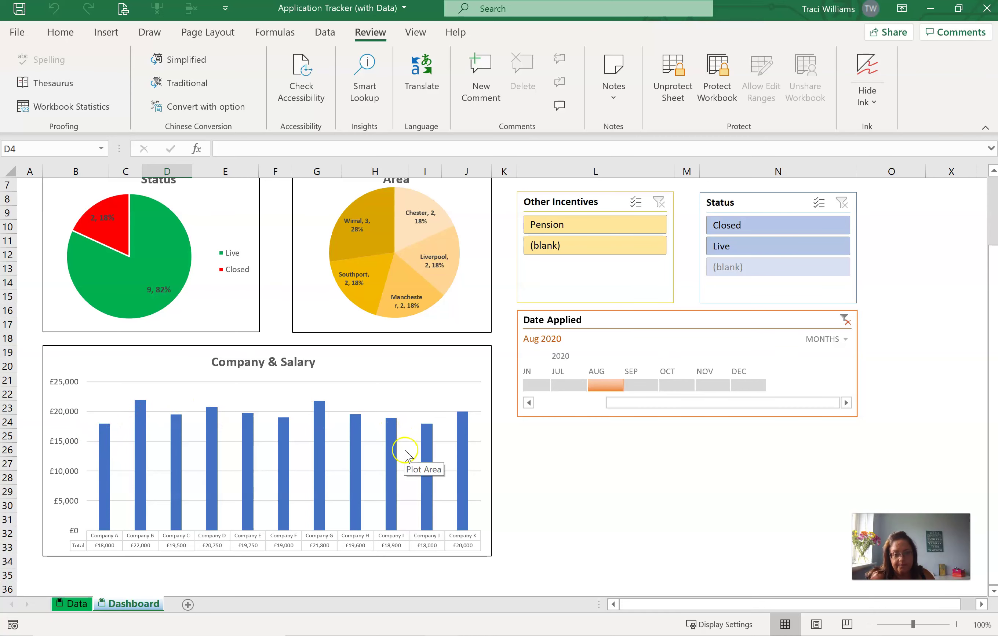
scroll(406, 457, up, 2)
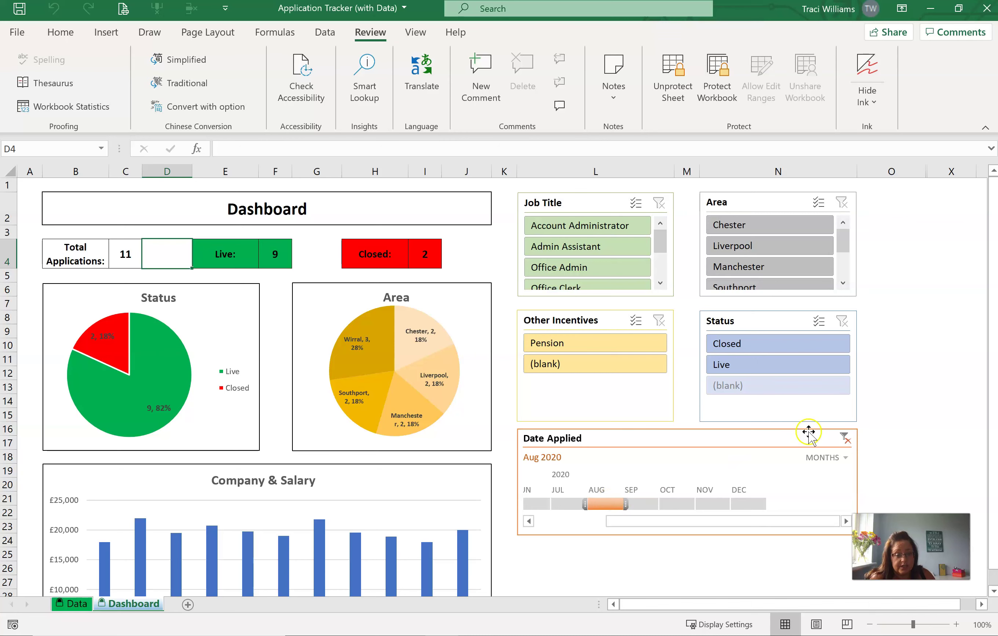
Clear the Date Applied timeline, select Chester through Manchester in Area, and Live in Status.
click(845, 440)
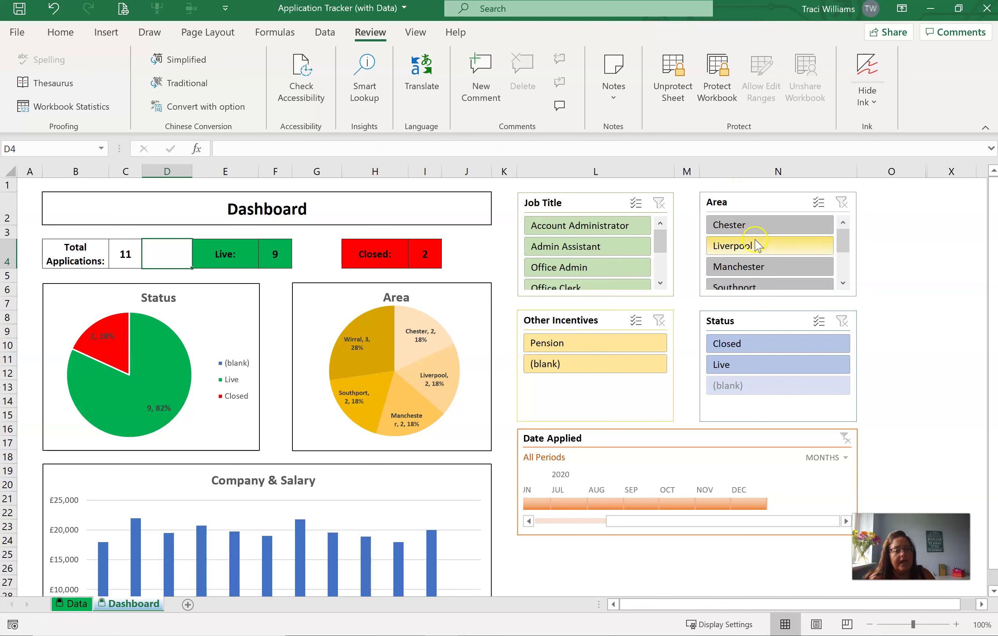
click(745, 251)
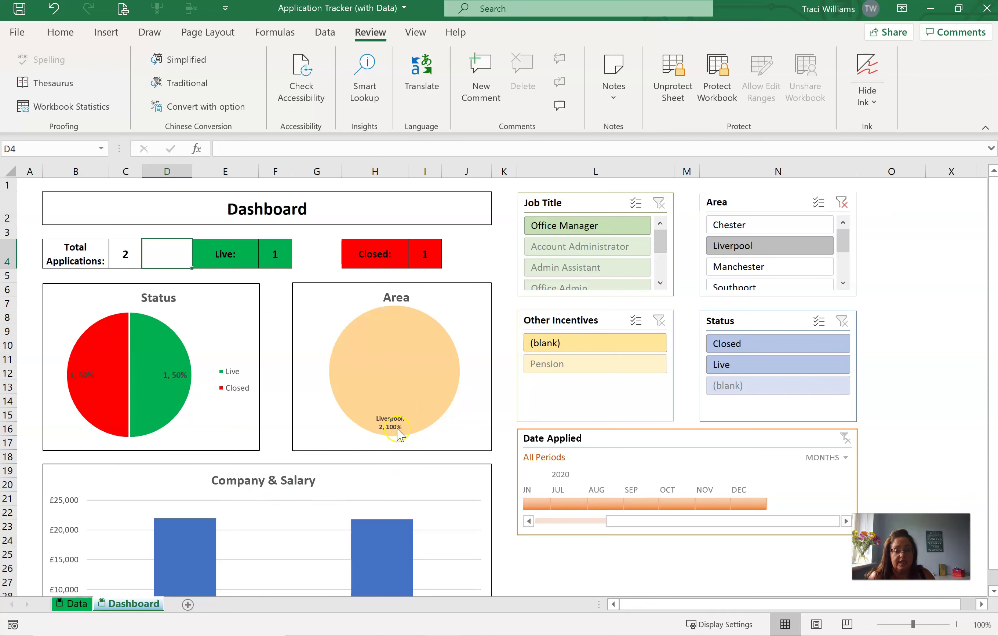
click(753, 226)
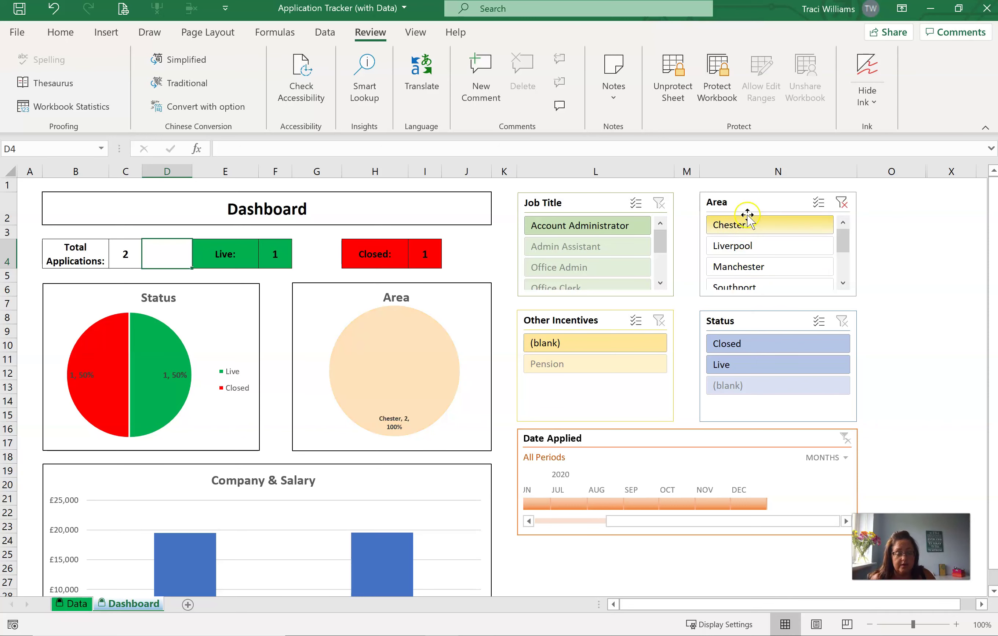
shift+click(758, 268)
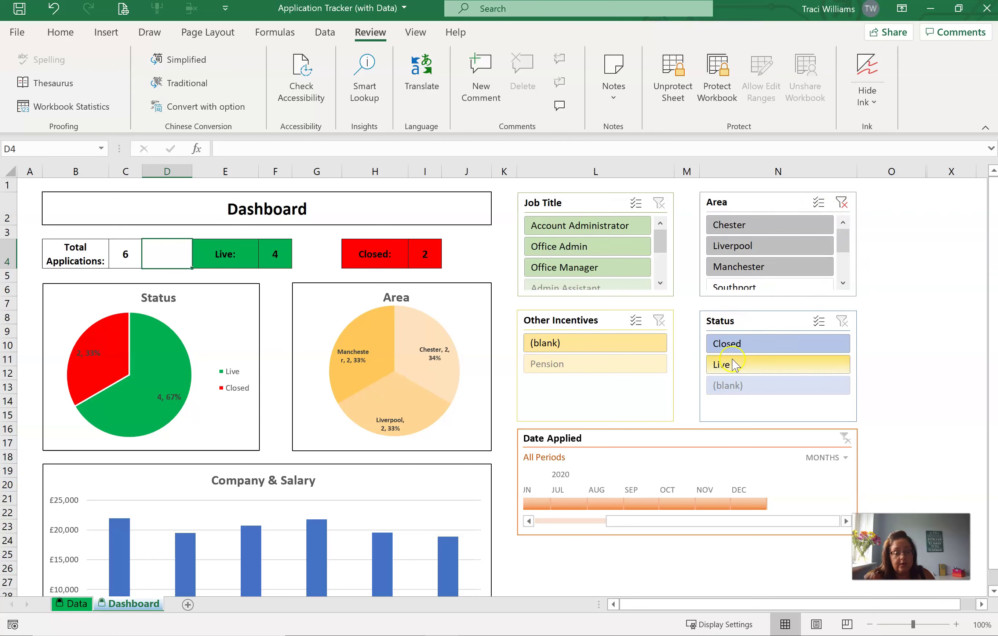
click(750, 372)
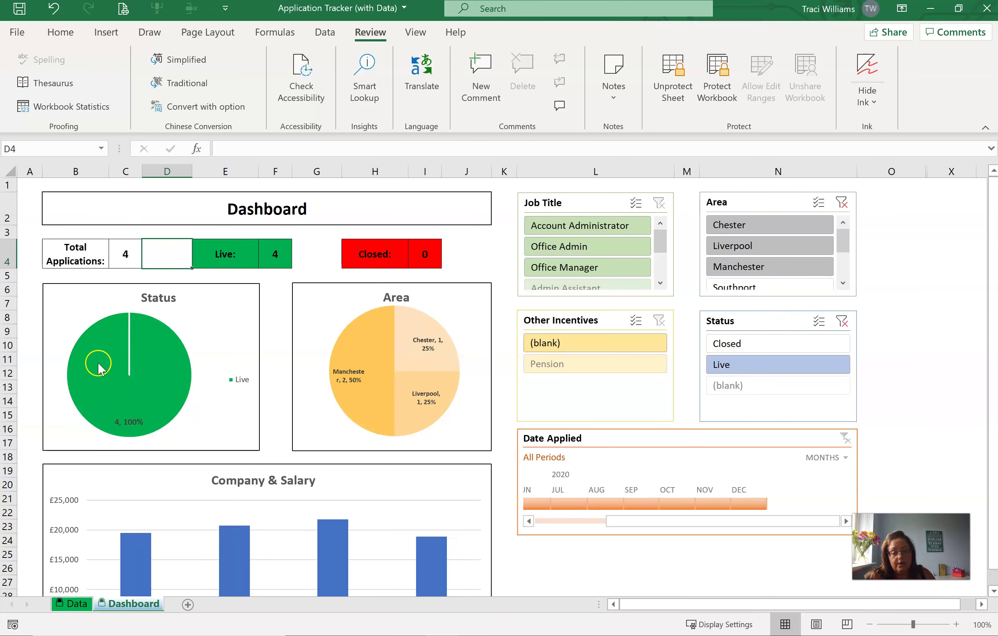
mouse_move(153, 375)
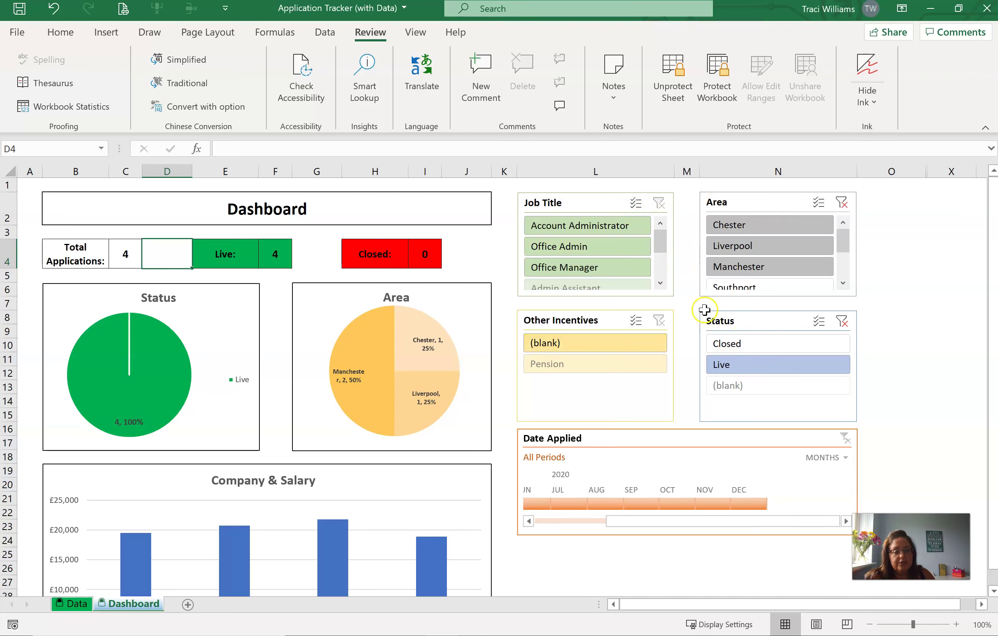
Clear the Area and Status slicers, briefly re-filter to Liverpool, clear Area again, and return to Data.
click(842, 204)
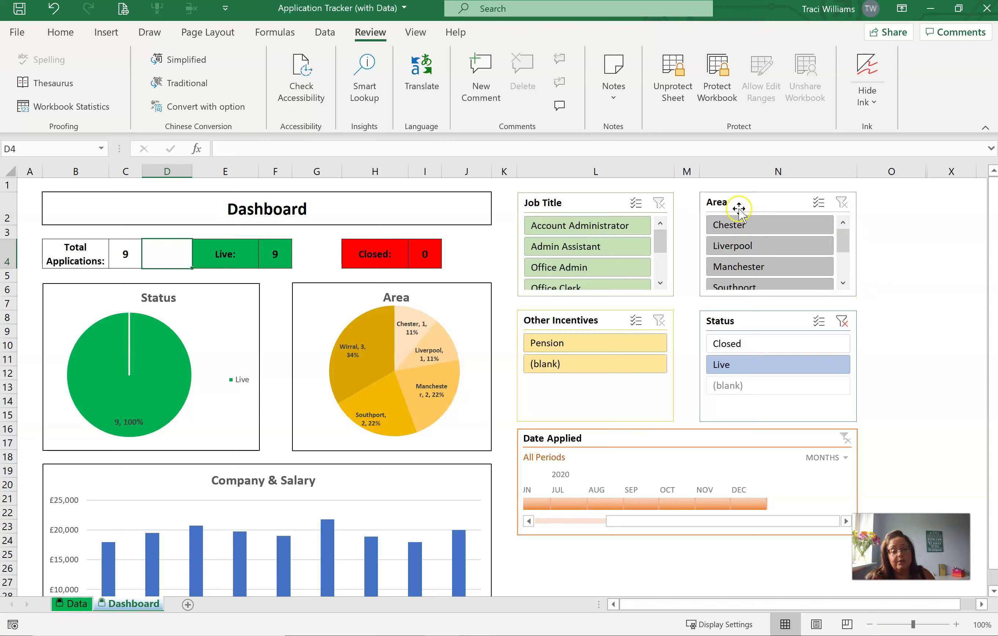
click(842, 322)
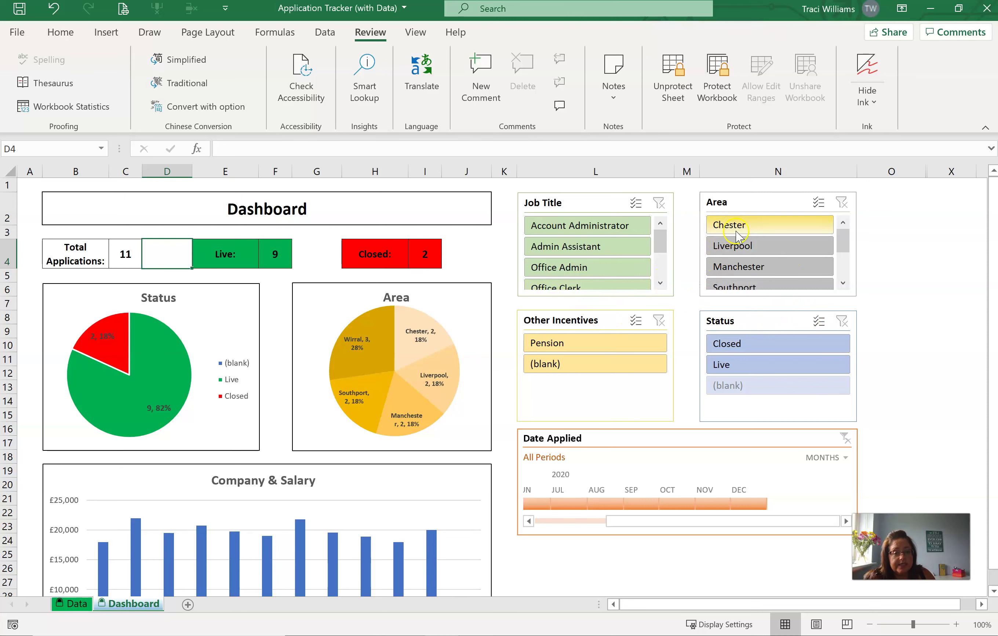
click(755, 254)
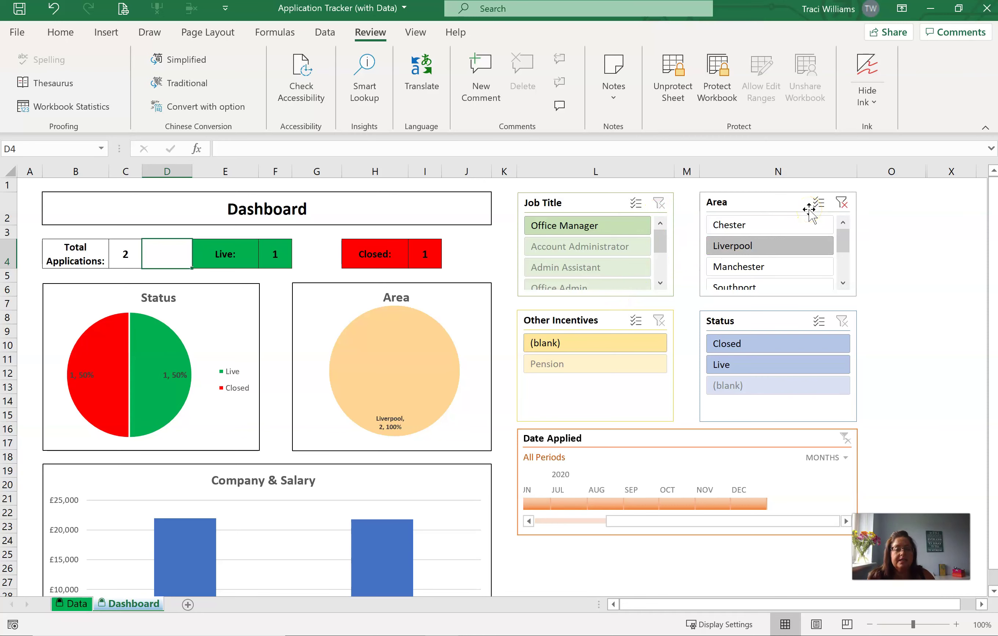
click(842, 203)
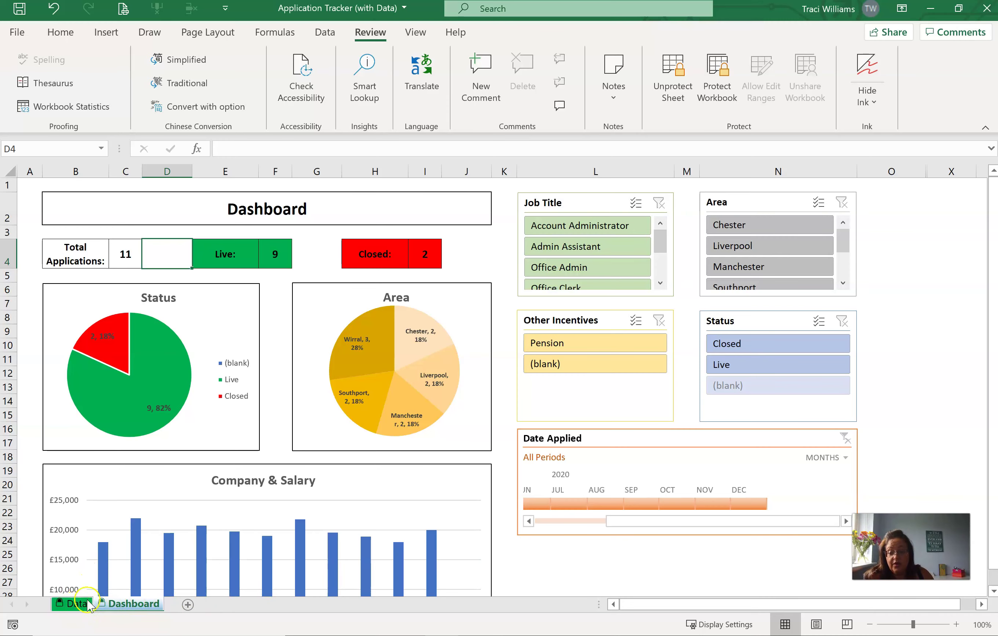
click(74, 604)
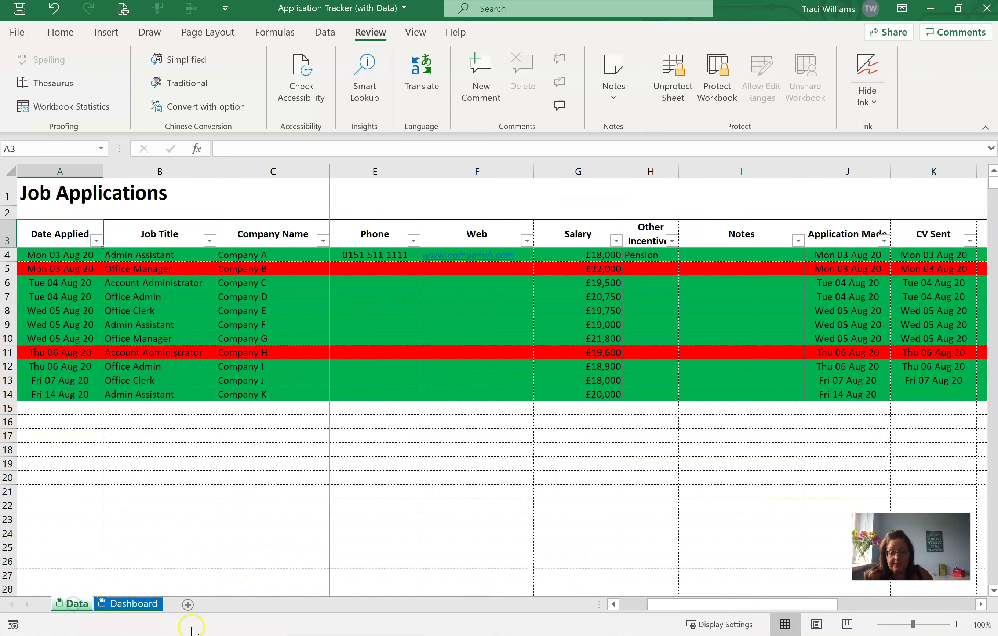